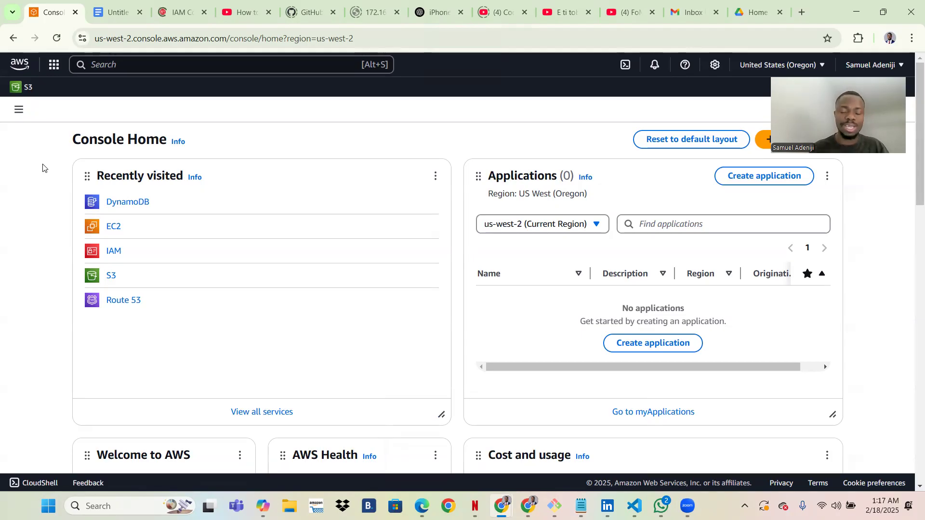
Open DynamoDB through a 'dynamo' service search and start a new table named 'shoecustomers'.
key("Caps_Lock")
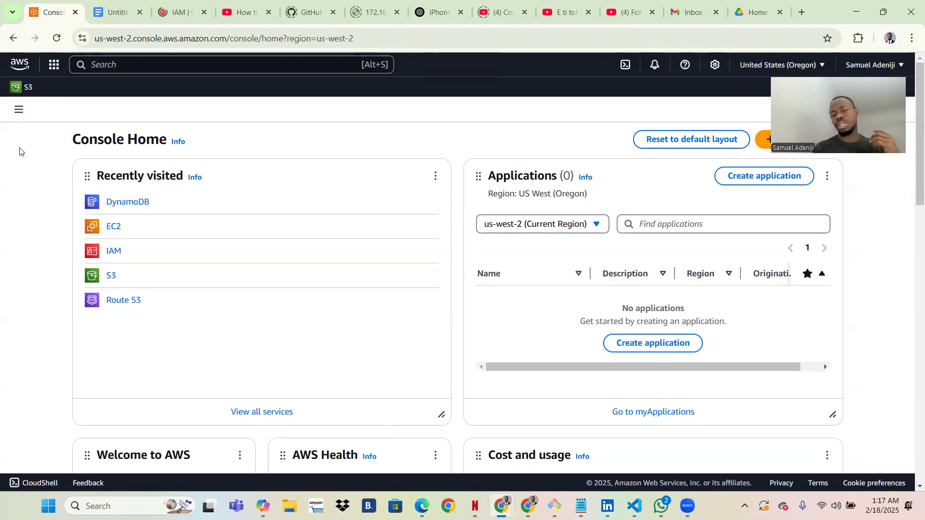
key("Caps_Lock")
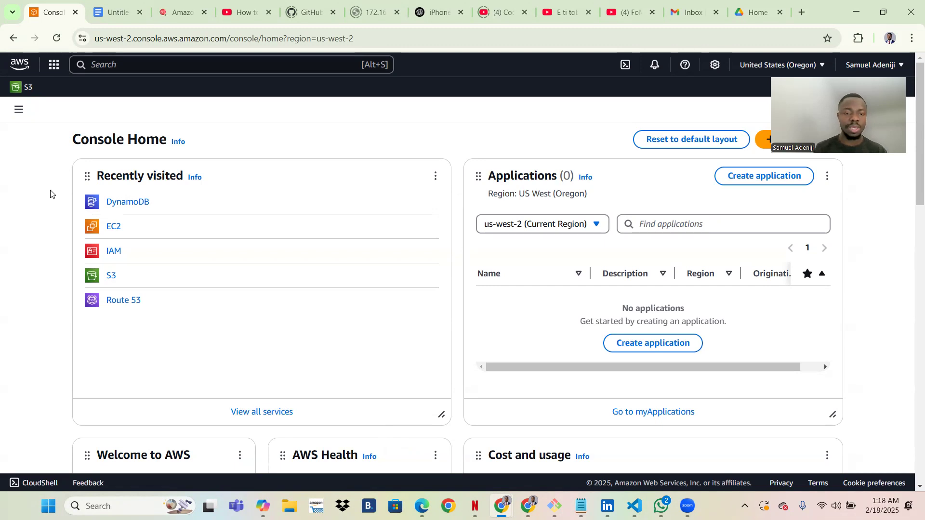
key("Caps_Lock")
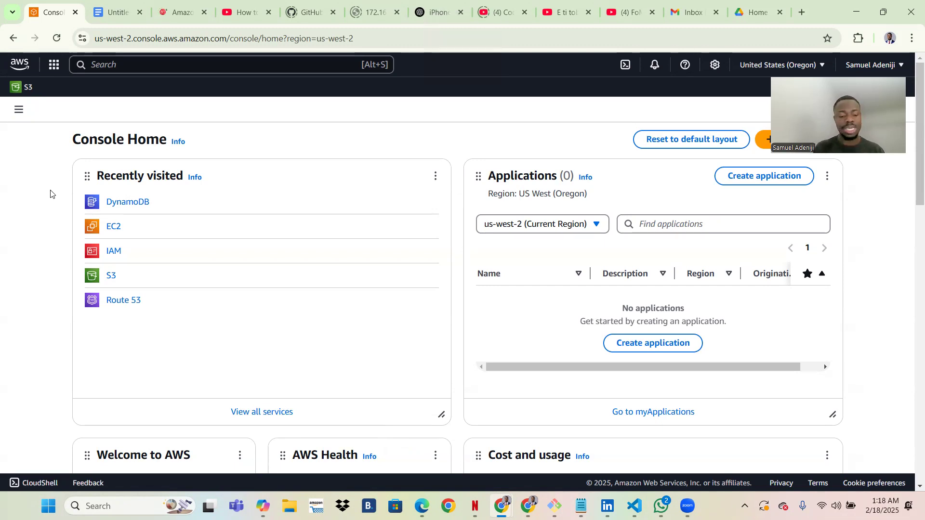
key("Caps_Lock")
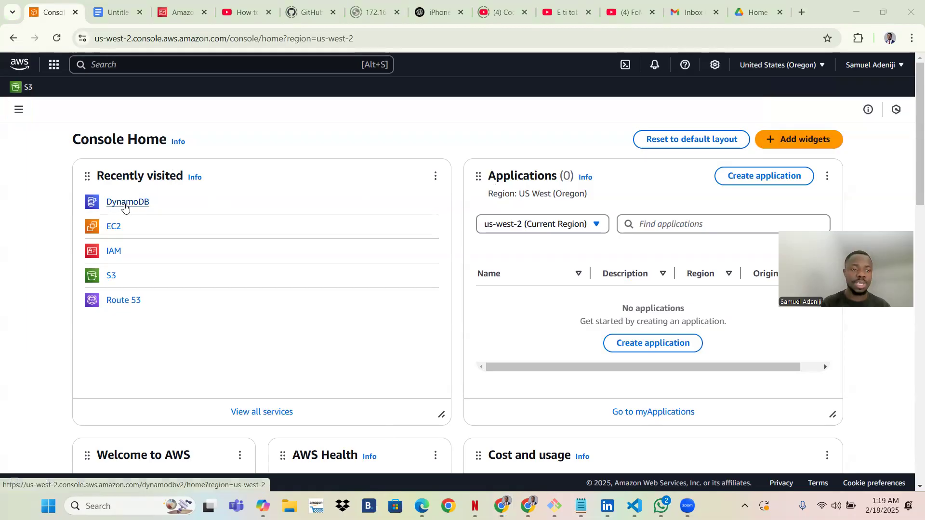
left_click(99, 66)
type("dynamo")
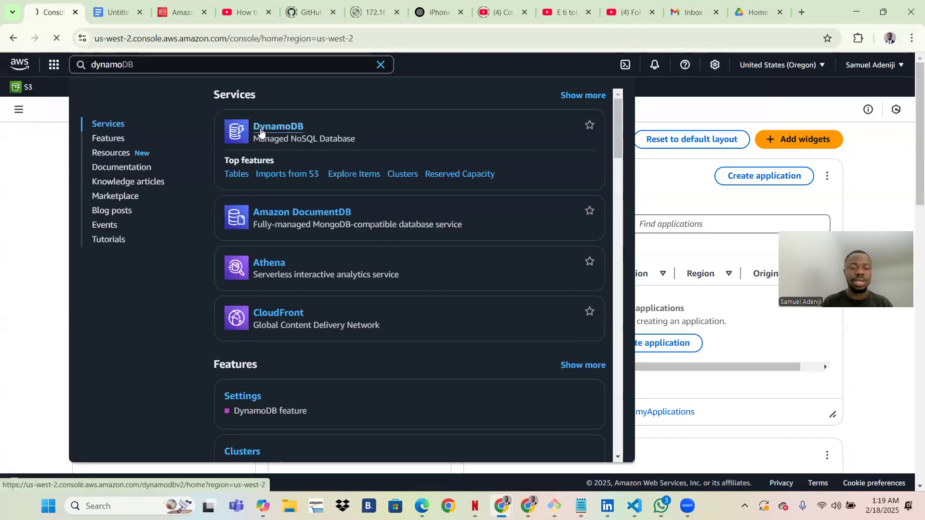
left_click(260, 132)
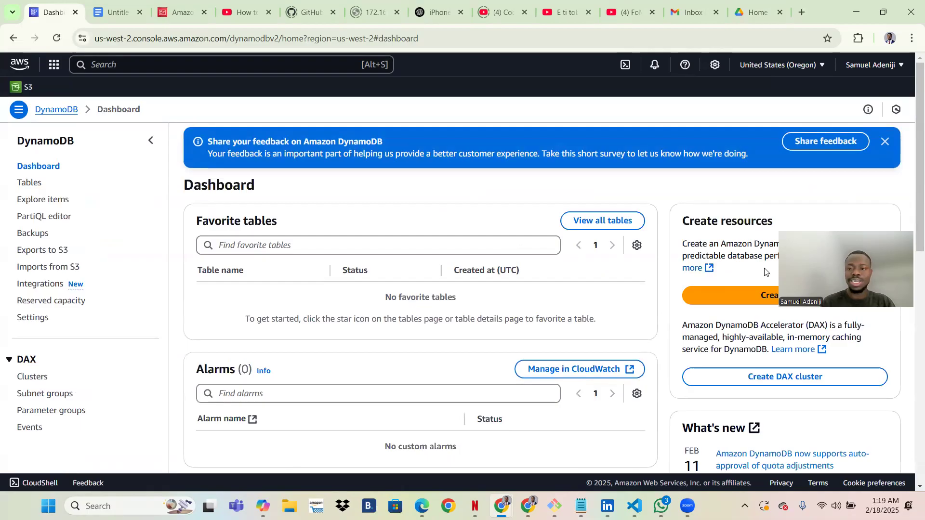
left_click(769, 297)
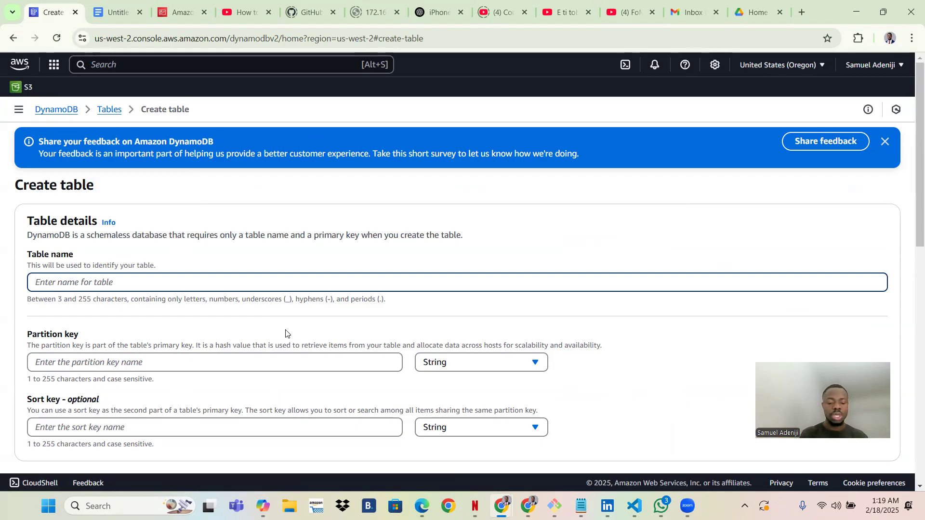
type("shoecustomers")
Set the table's partition key to customerID with type String.
scroll(286, 334, "down", 3)
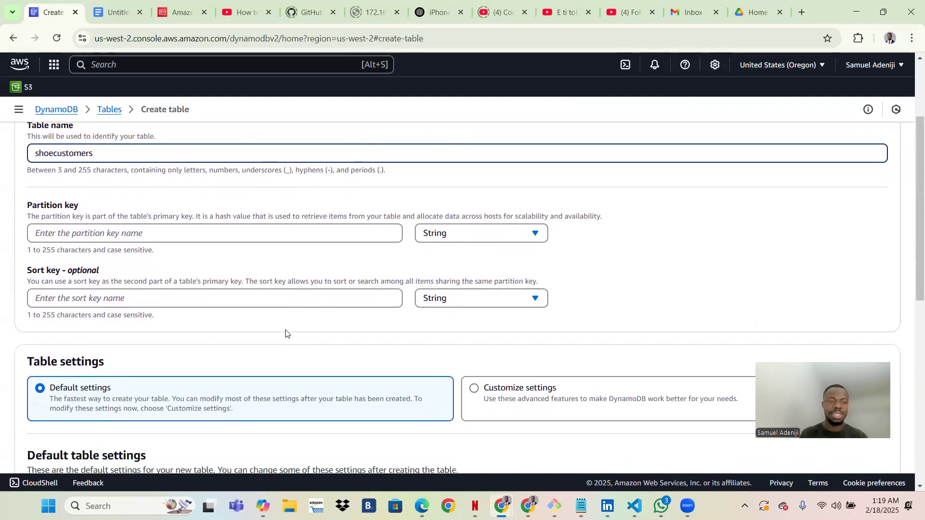
scroll(107, 266, "up", 1)
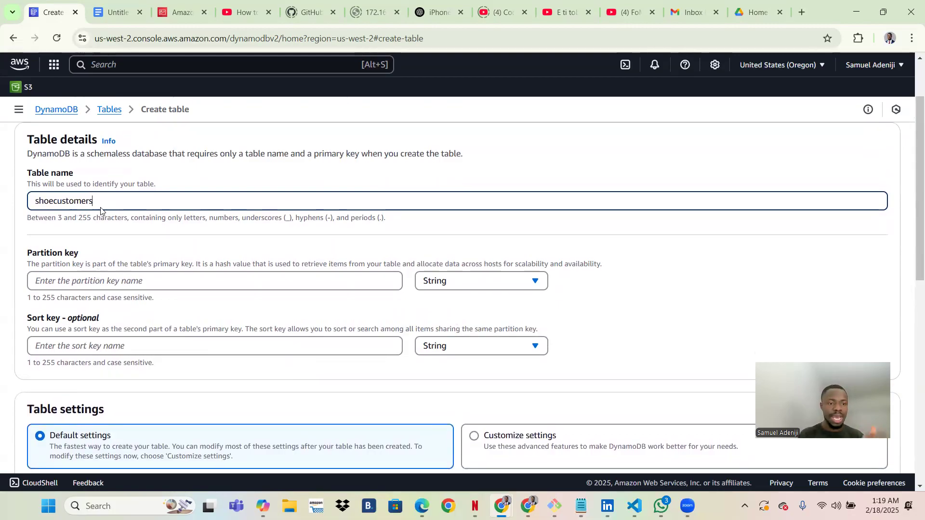
left_click(99, 287)
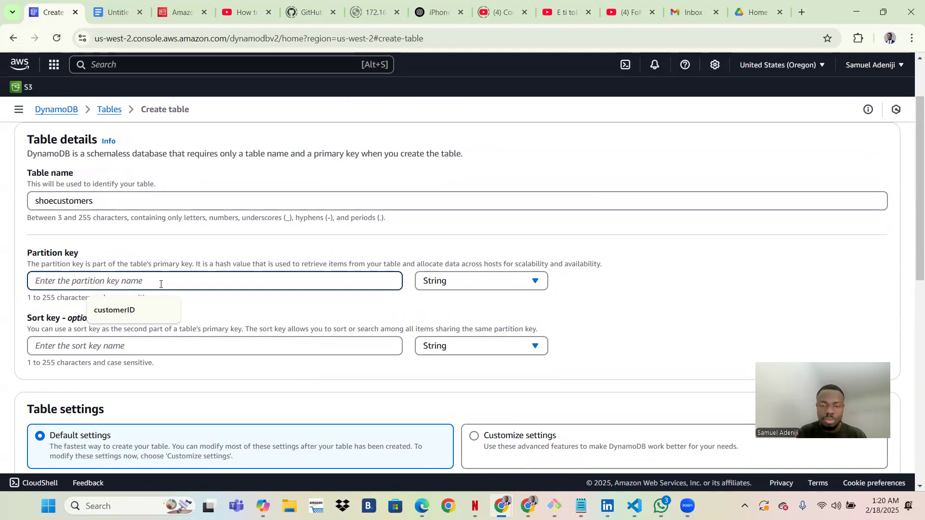
type("c")
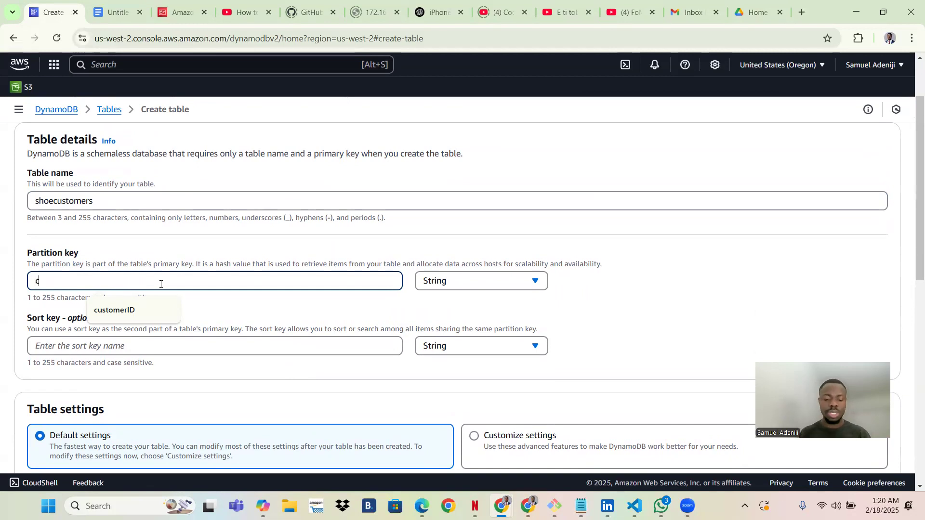
type("ustomer")
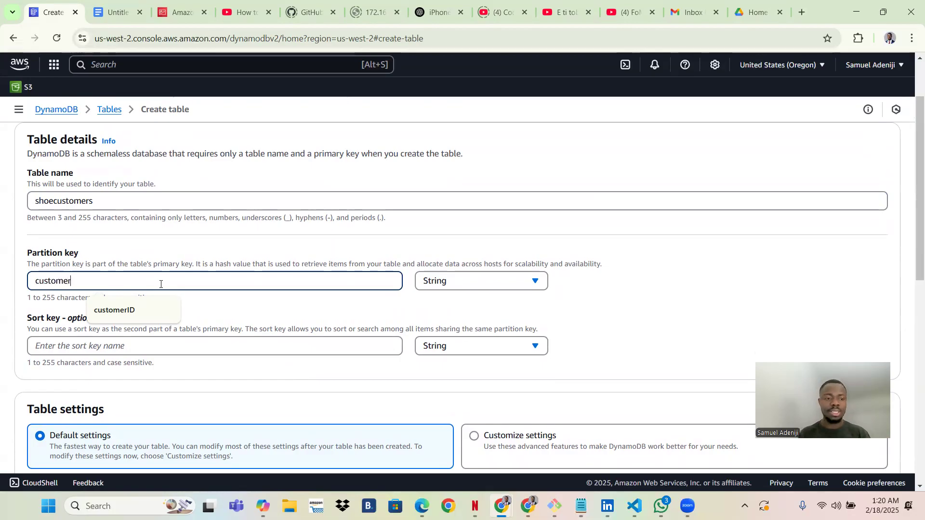
key("Caps_Lock")
type("ID")
key("Caps_Lock")
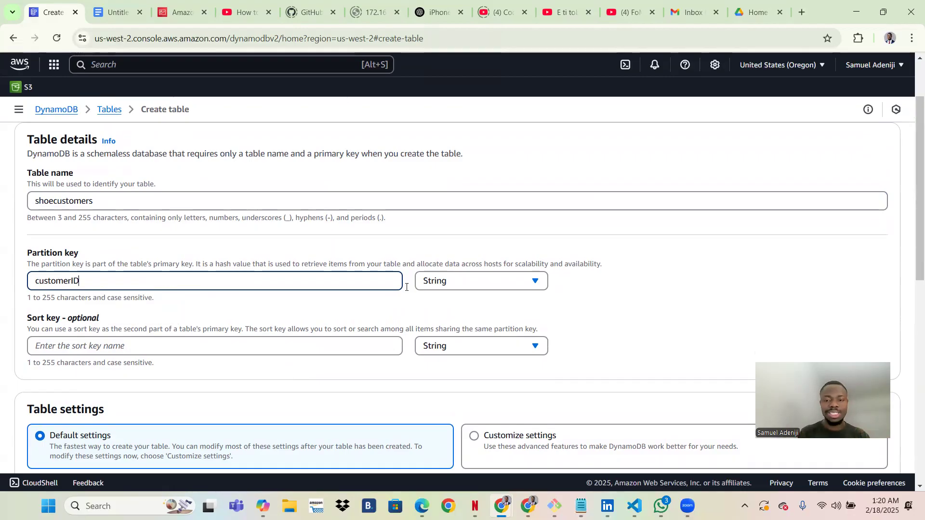
left_click(443, 288)
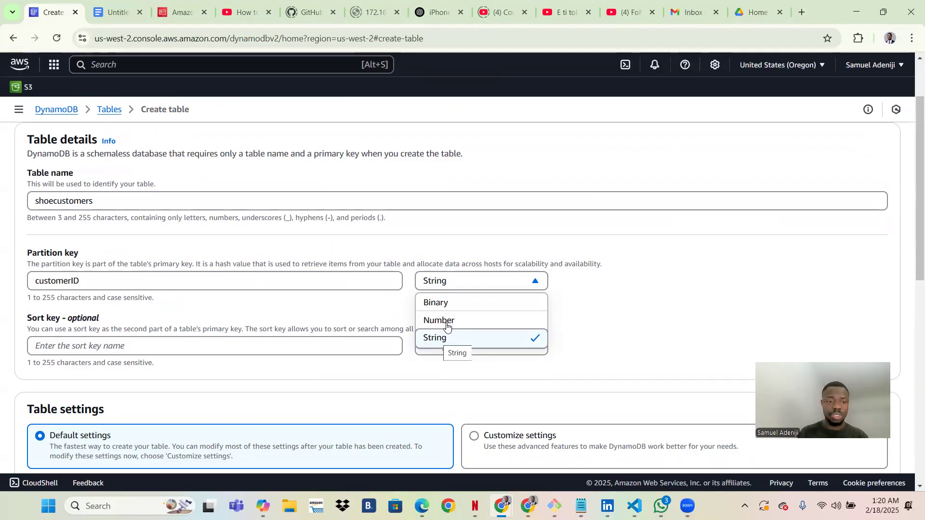
left_click(447, 331)
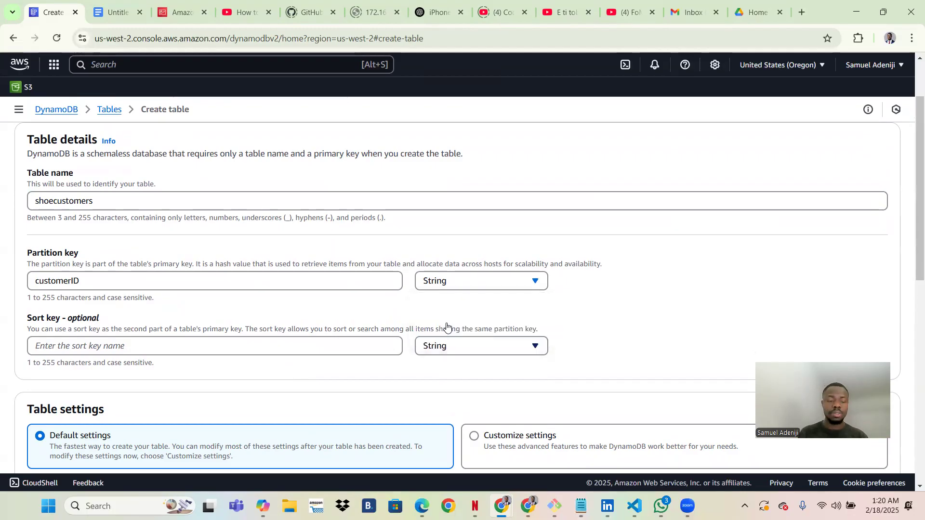
left_click(437, 289)
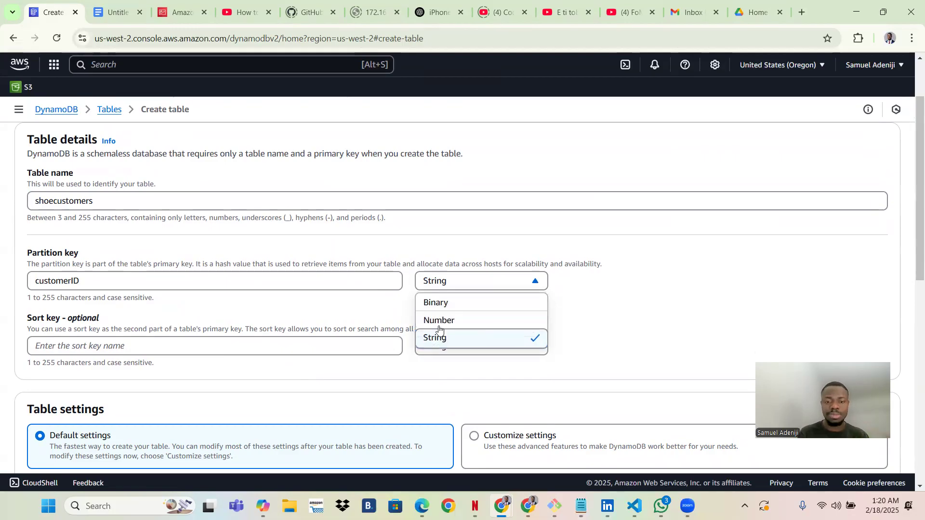
key("Tab")
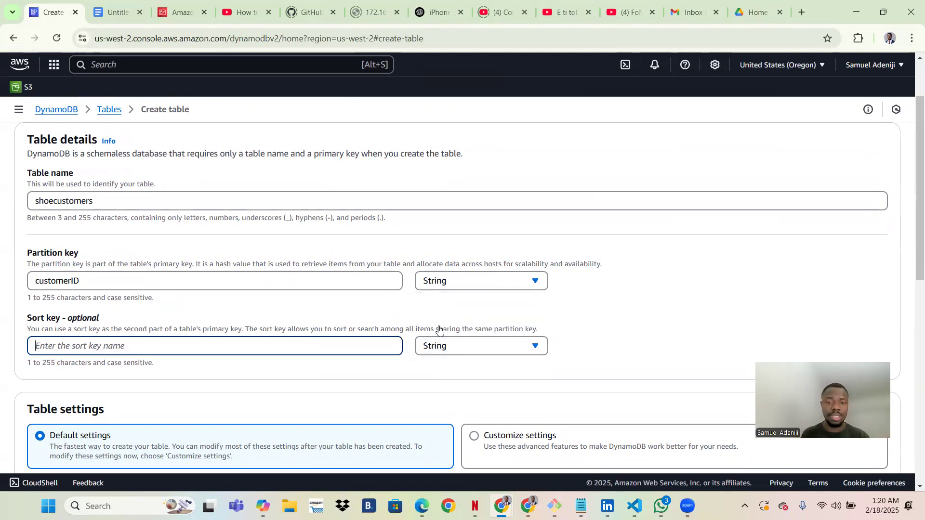
Create the shoecustomers table using the default table settings.
scroll(398, 398, "down", 5)
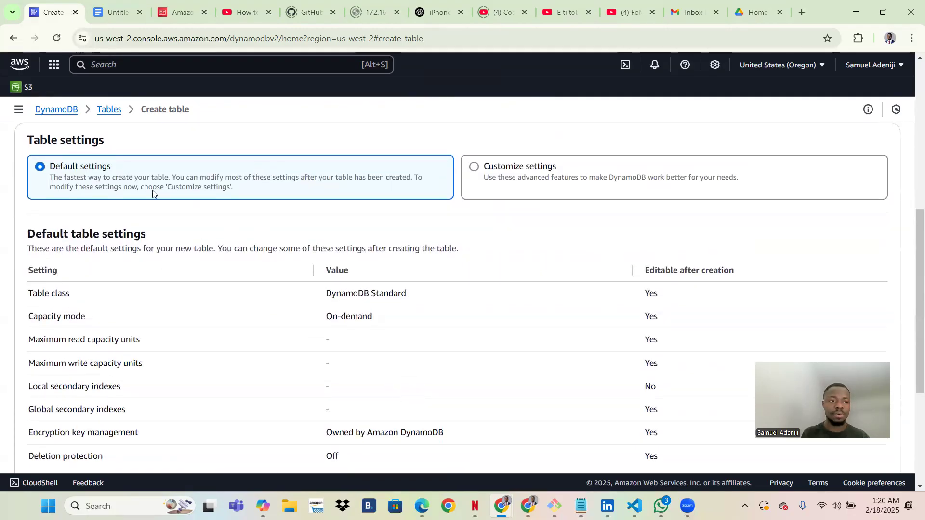
scroll(573, 309, "down", 4)
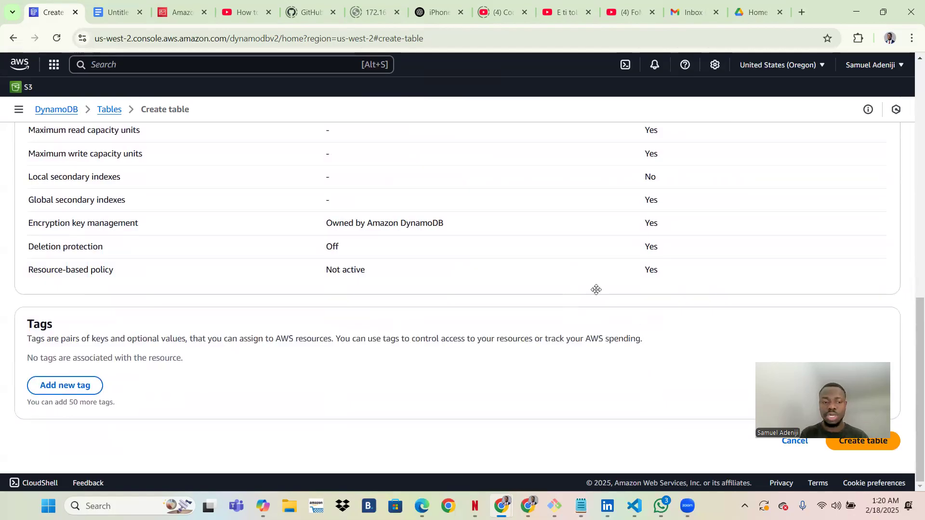
left_click(872, 446)
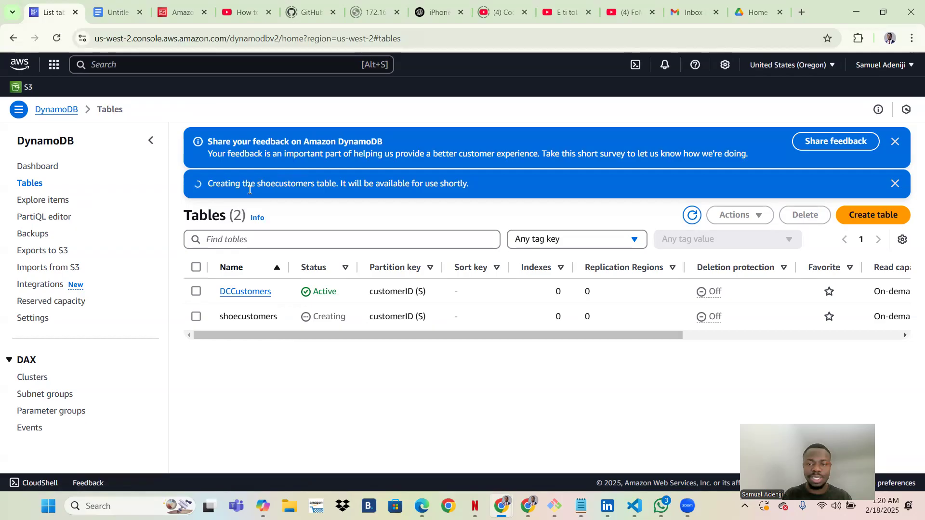
Start deleting the old DCCustomers table, then cancel and deselect it.
left_click(196, 292)
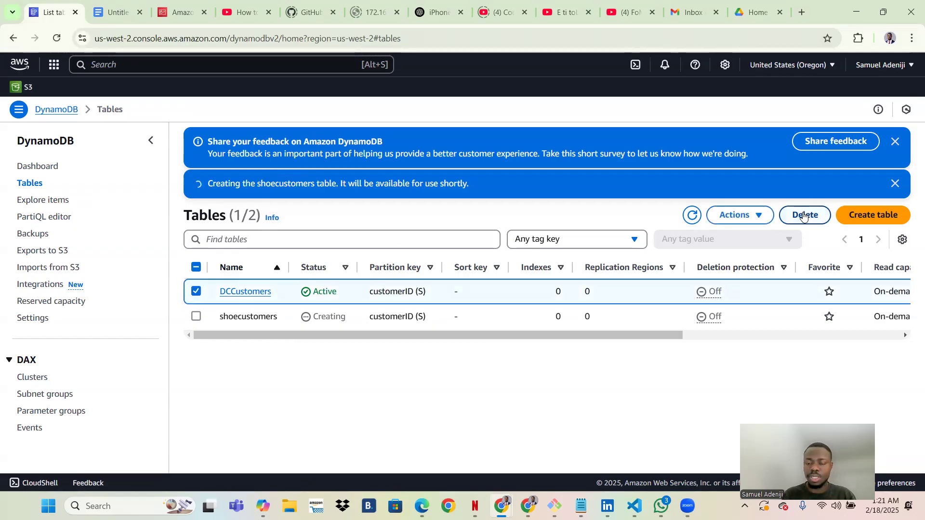
left_click(803, 217)
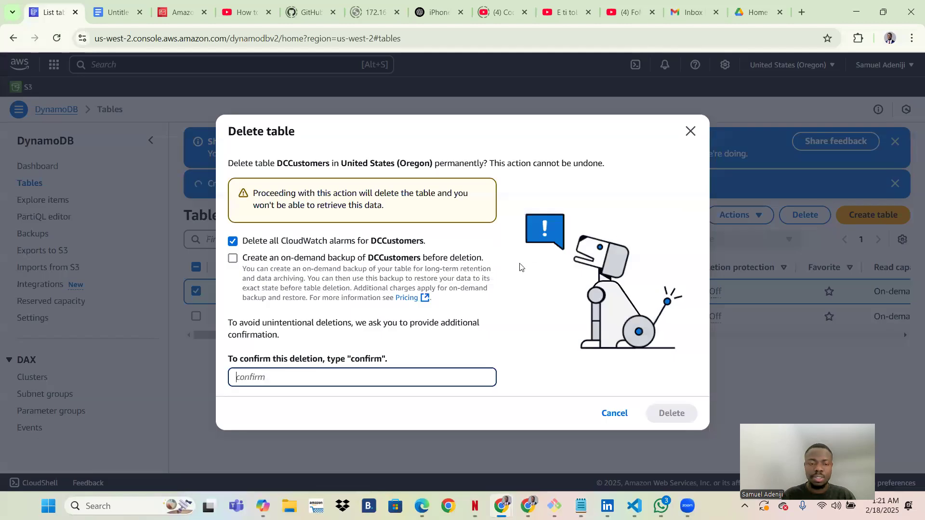
left_click(691, 131)
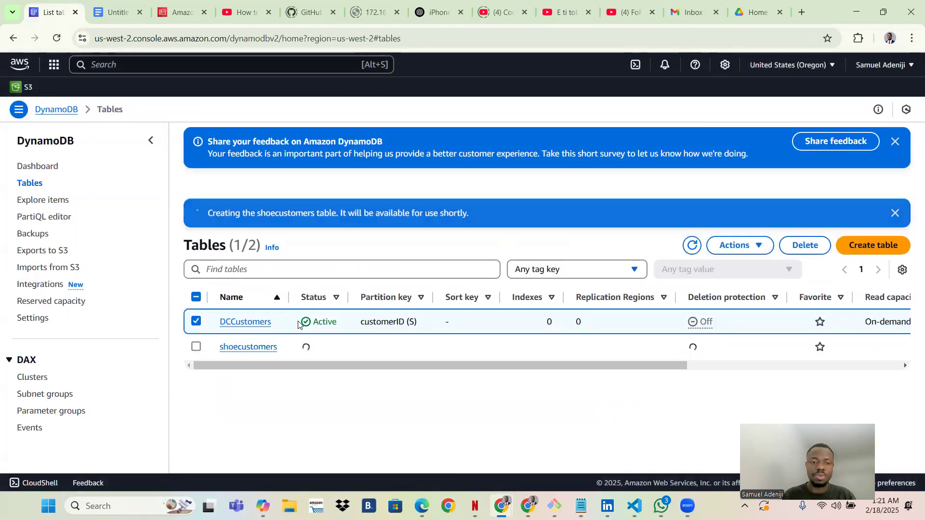
left_click(197, 293)
Open the shoecustomers table's overview and go to its Explore items page.
left_click(243, 317)
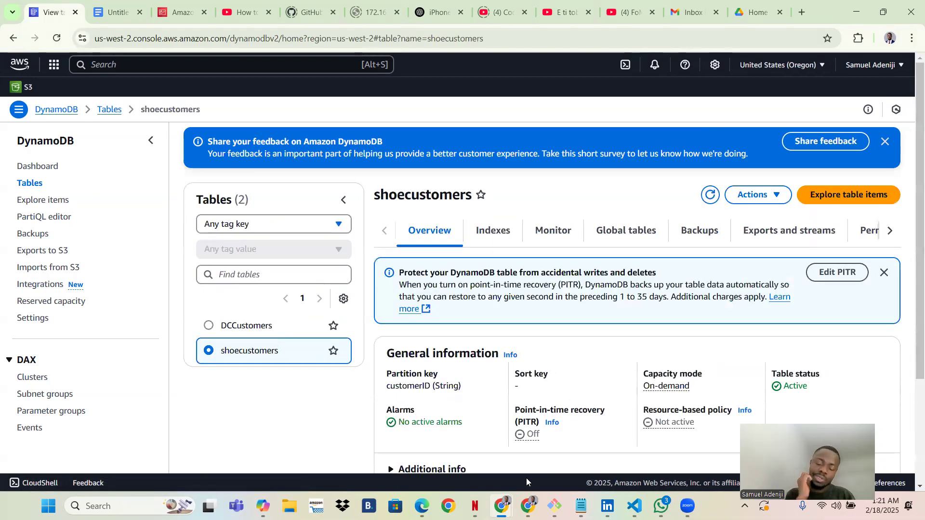
scroll(588, 429, "down", 3)
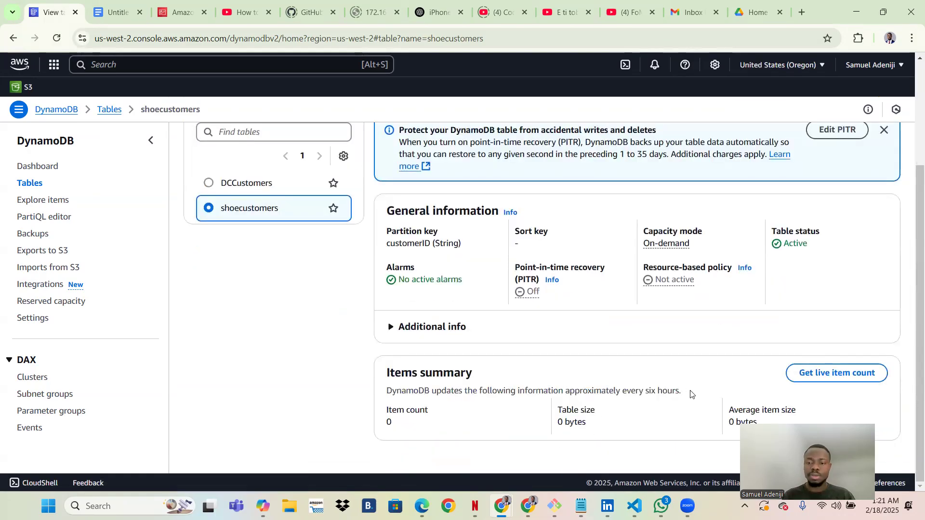
scroll(690, 394, "up", 1)
scroll(691, 395, "down", 1)
scroll(622, 303, "up", 3)
scroll(537, 268, "down", 3)
scroll(537, 269, "up", 3)
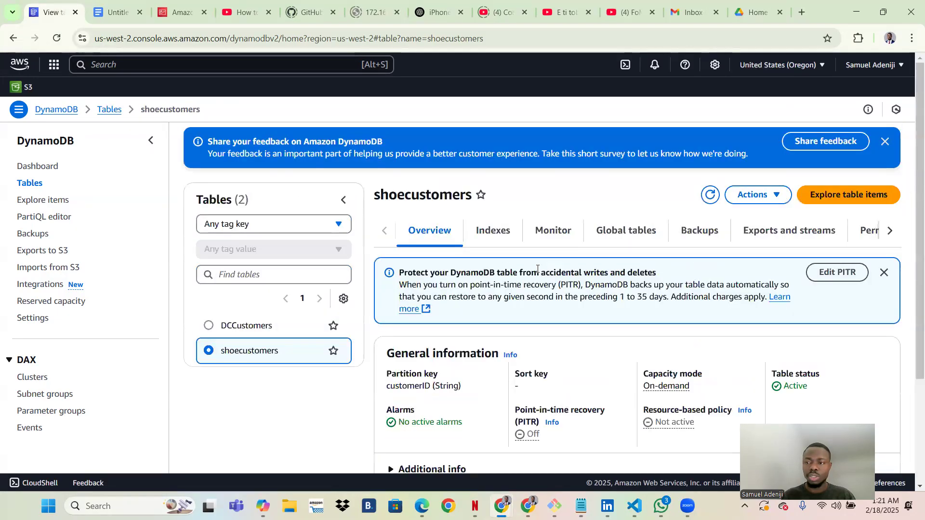
left_click(817, 196)
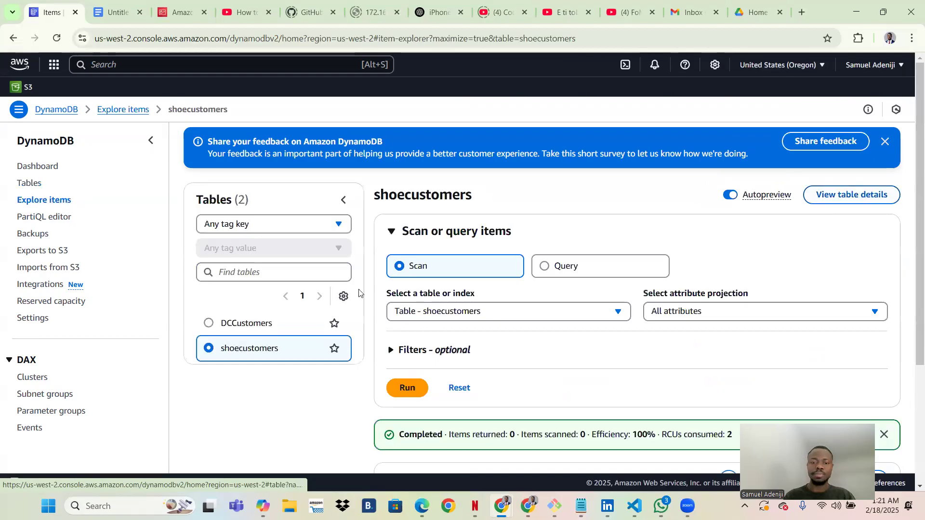
Check the empty item results, then start a new item for shoecustomers.
scroll(359, 292, "down", 3)
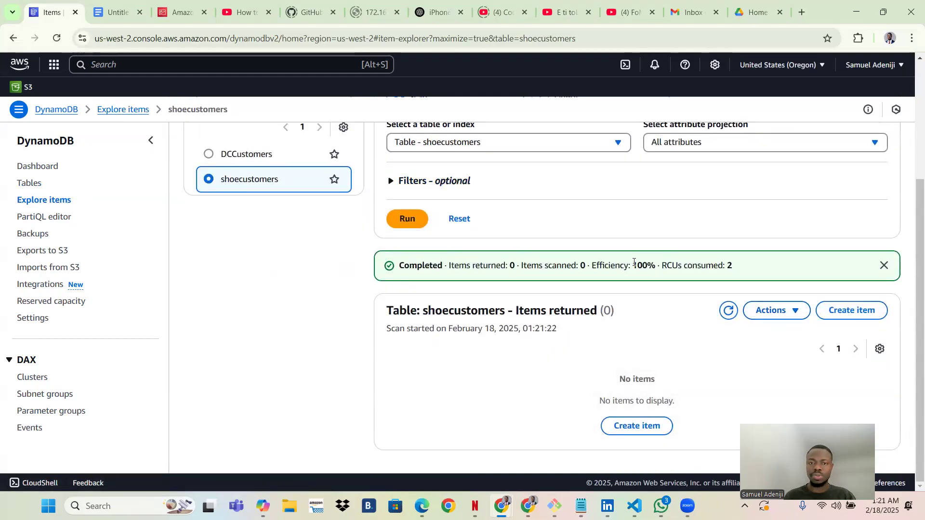
scroll(634, 262, "up", 3)
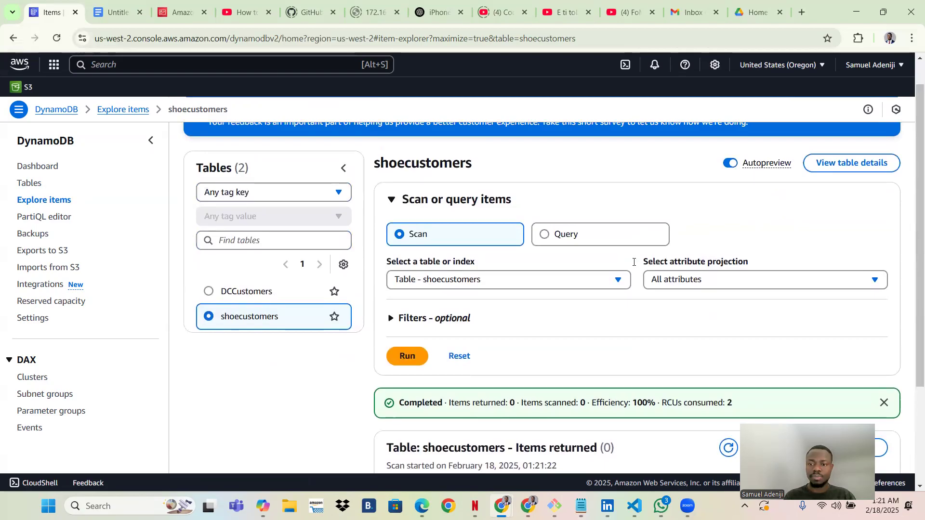
scroll(634, 262, "down", 3)
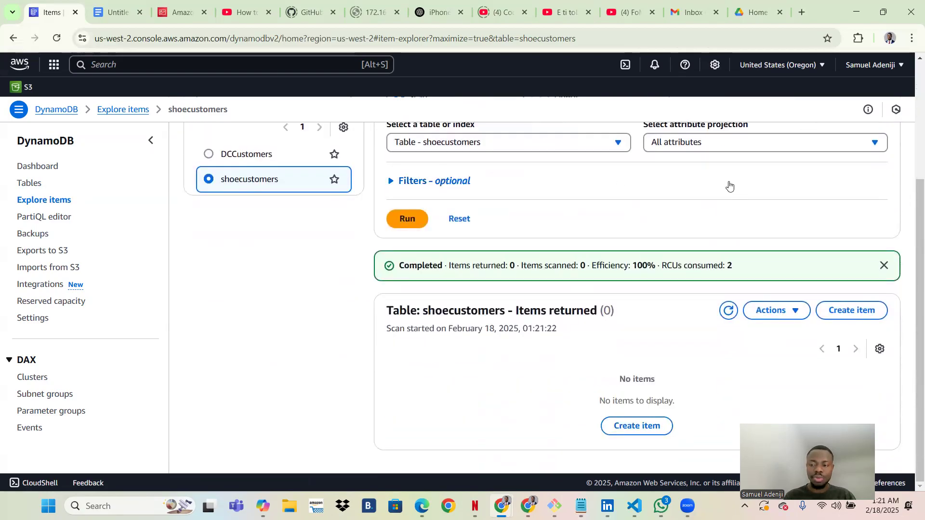
left_click(772, 310)
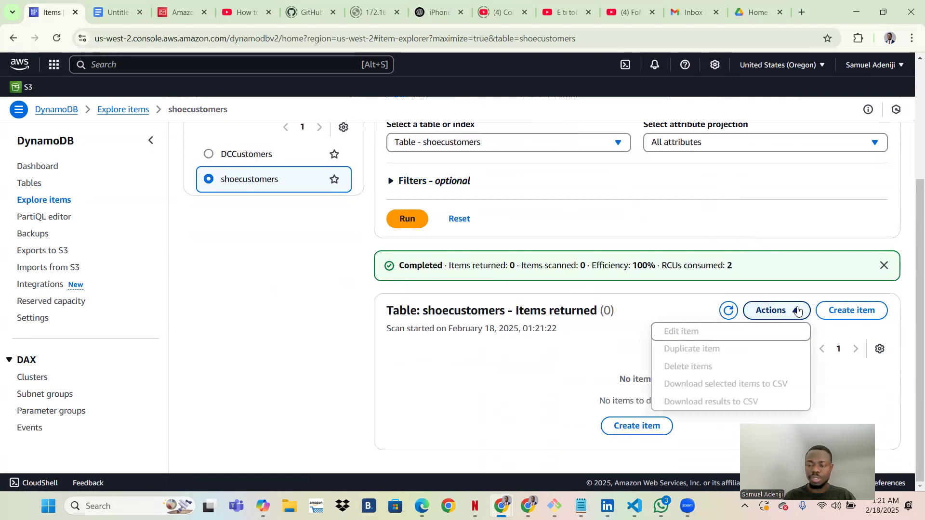
left_click(839, 311)
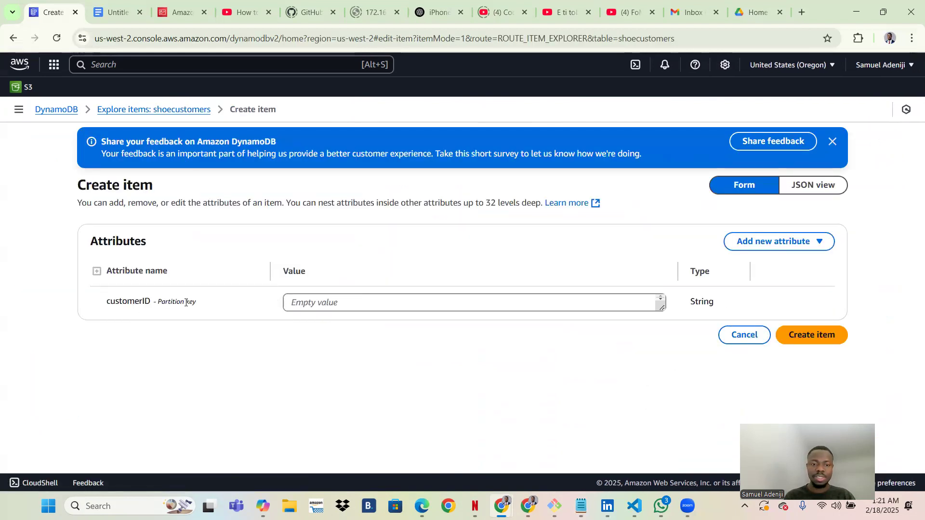
Save an item with customerID 001 and confirm it appears in the results.
left_click(324, 299)
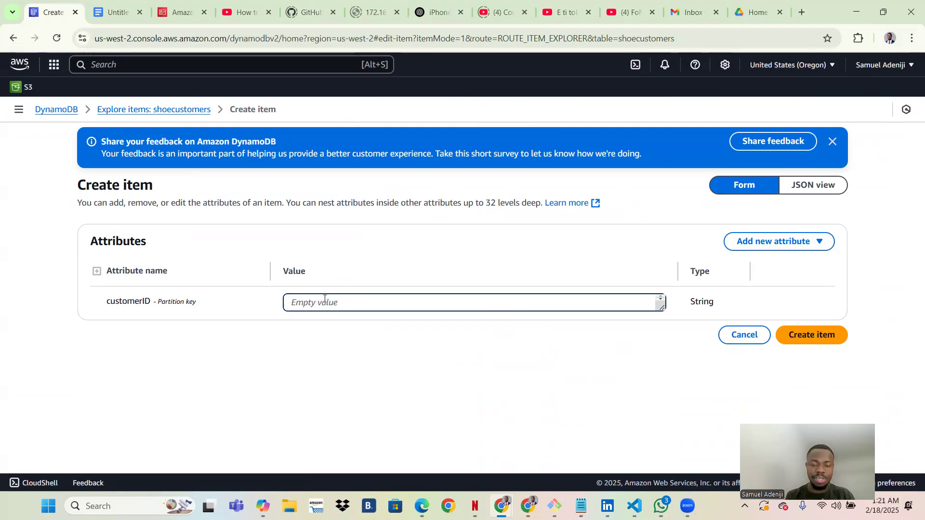
type("001")
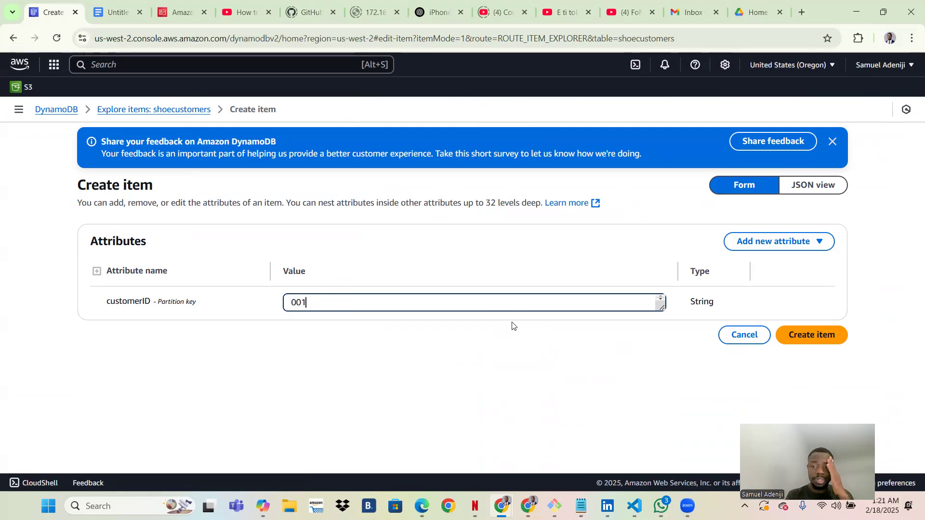
left_click(794, 340)
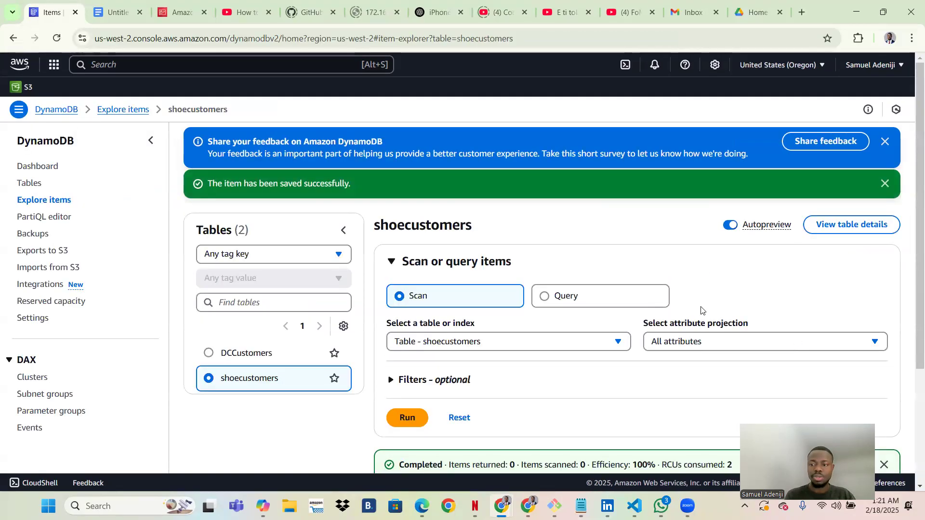
scroll(713, 309, "down", 3)
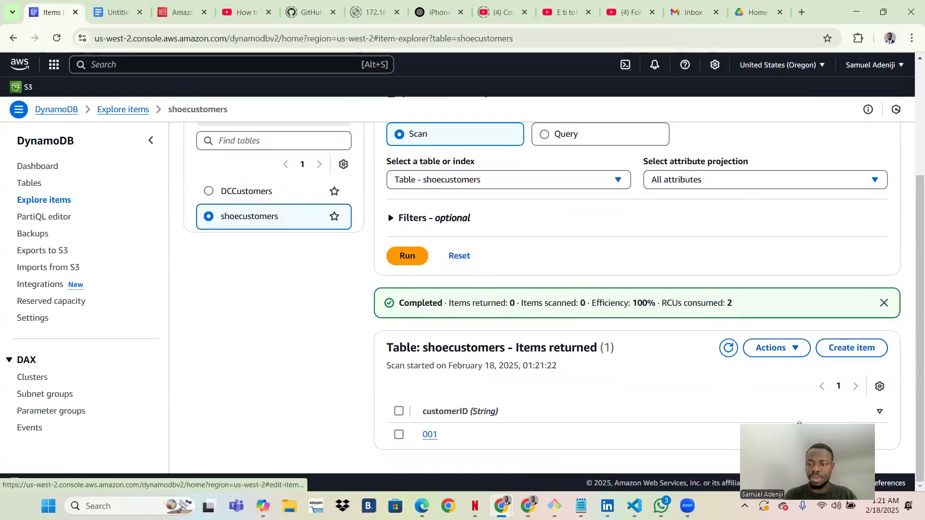
left_click_drag(799, 423, 783, 408)
Start another new item, browse the addable attribute types, then abandon it.
left_click(796, 348)
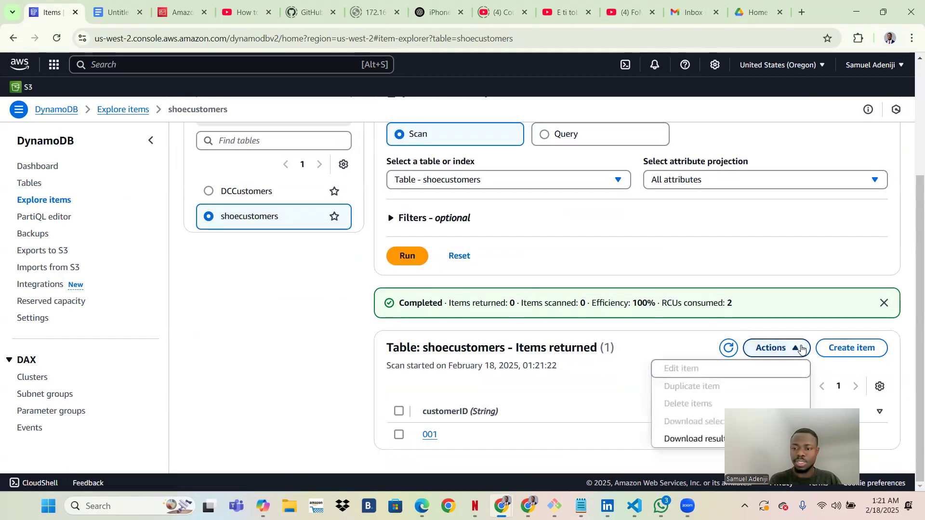
left_click(850, 347)
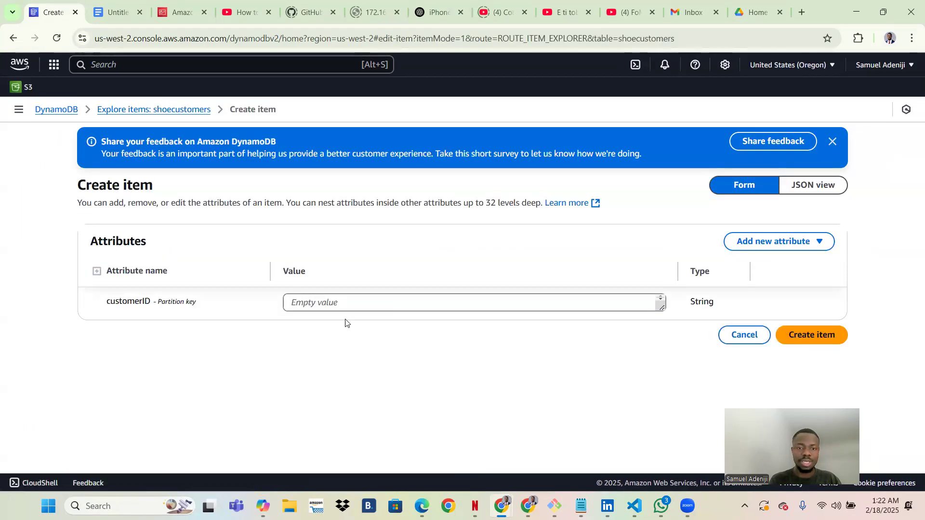
left_click(754, 243)
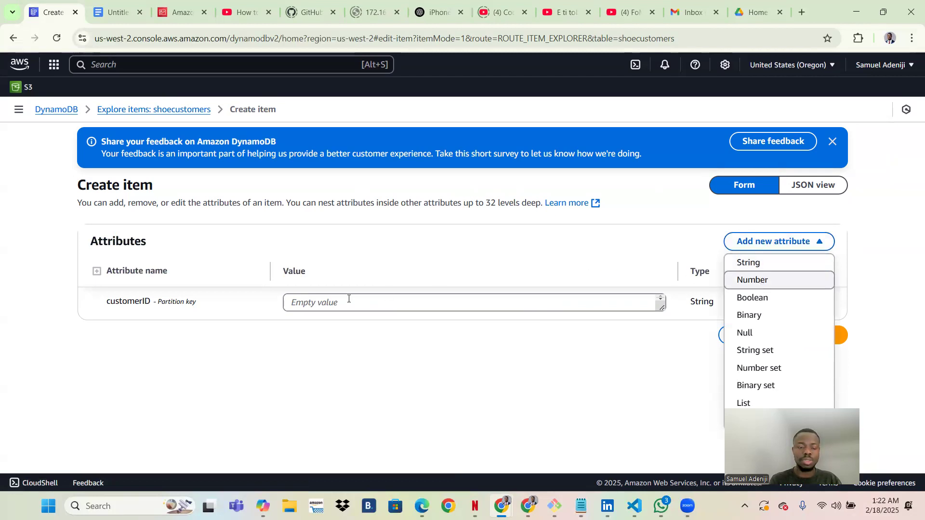
left_click(319, 302)
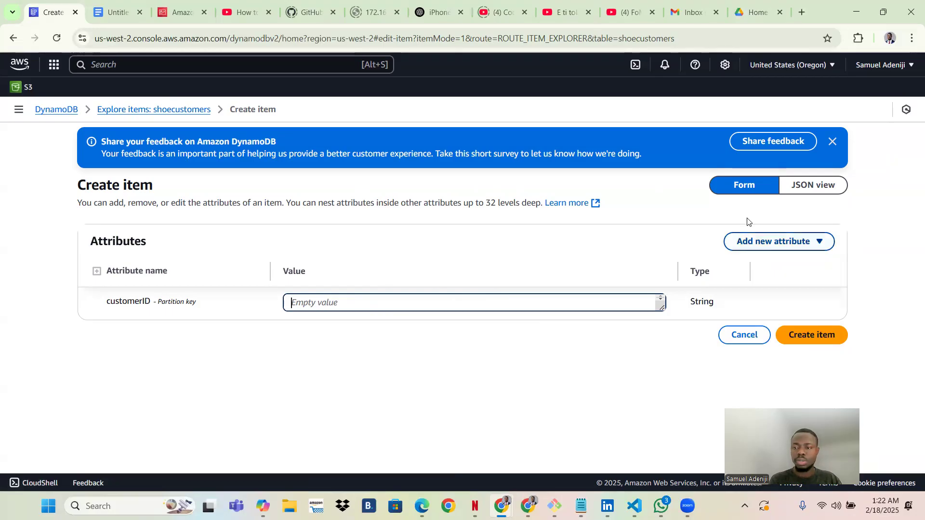
left_click(749, 239)
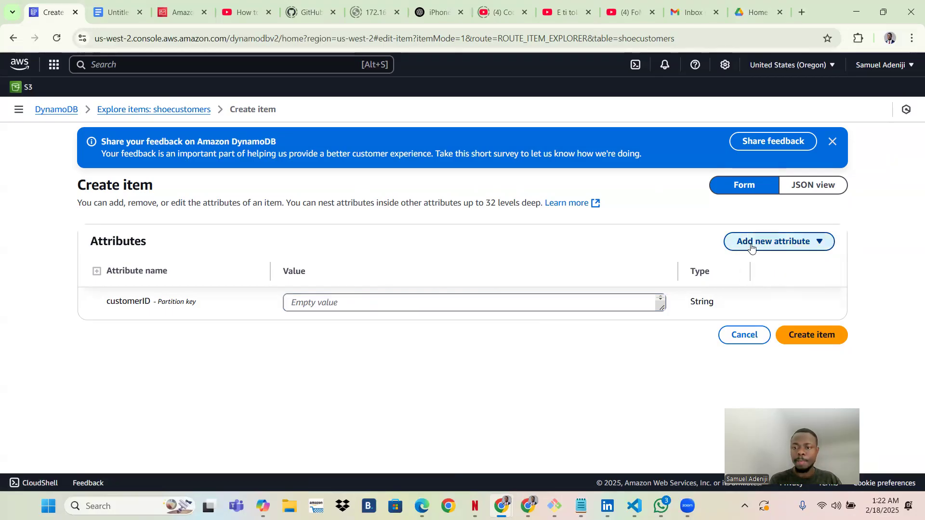
left_click(623, 230)
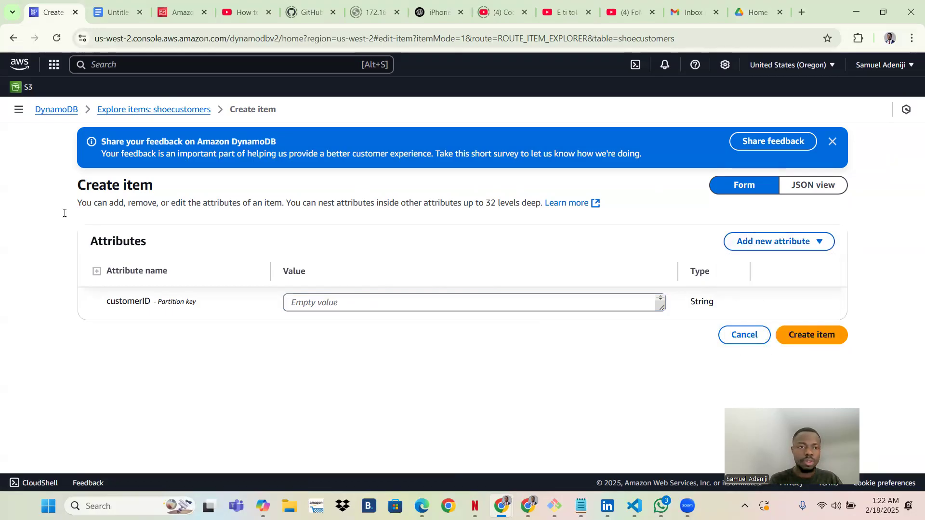
left_click(144, 109)
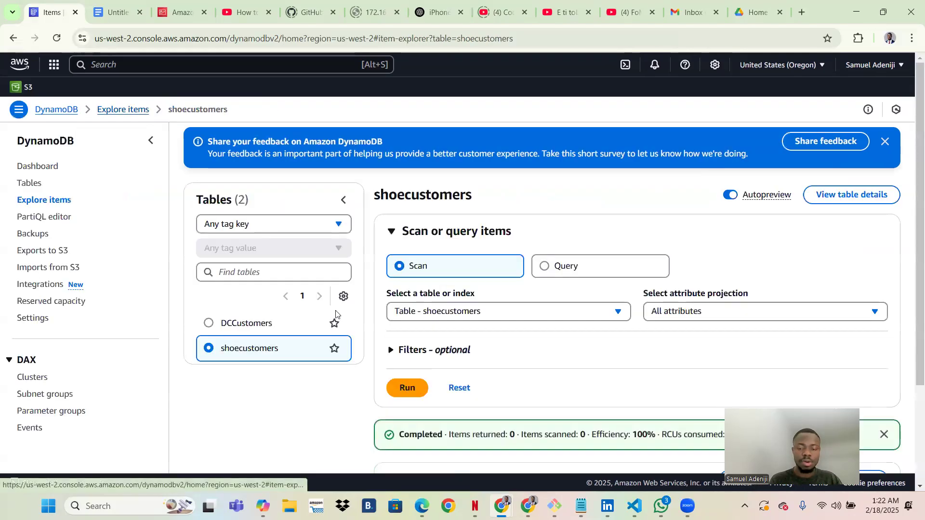
Select item 001 and open it with Actions > Edit item.
scroll(339, 326, "down", 3)
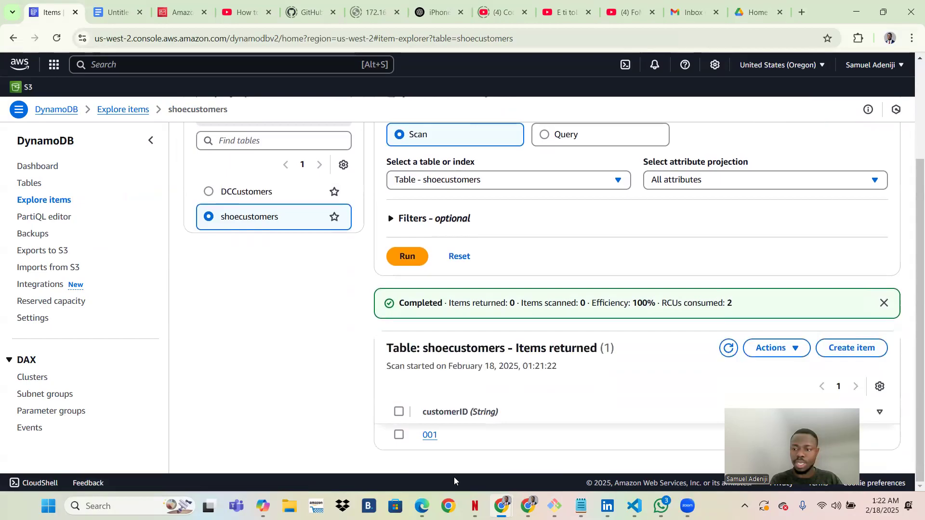
left_click(809, 352)
left_click(819, 436)
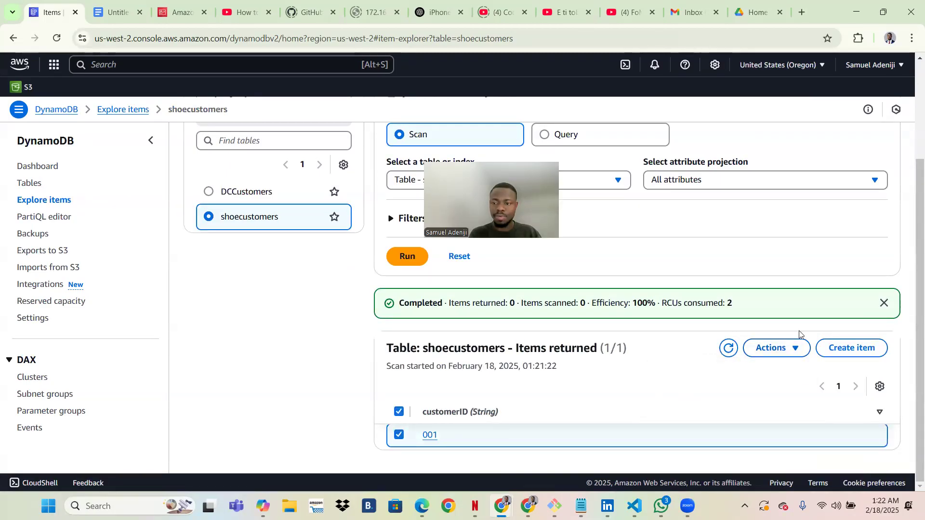
left_click(783, 347)
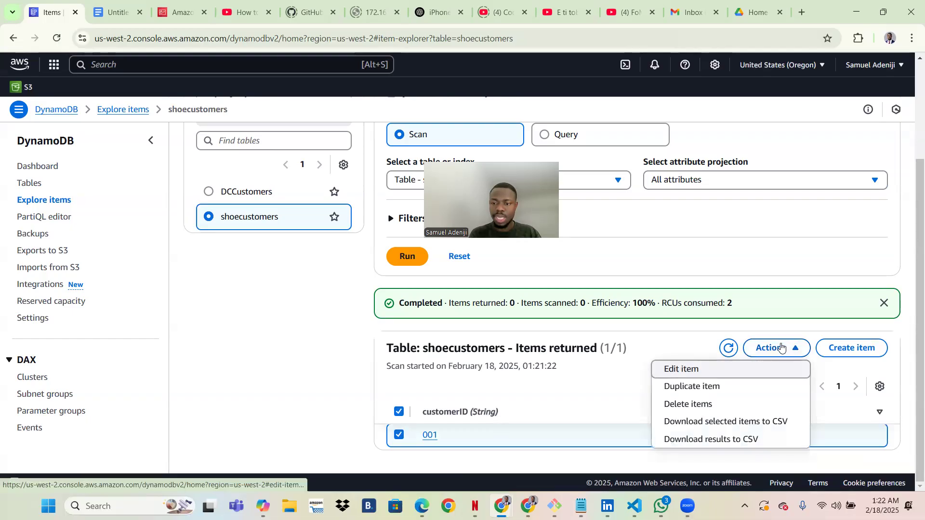
left_click(682, 369)
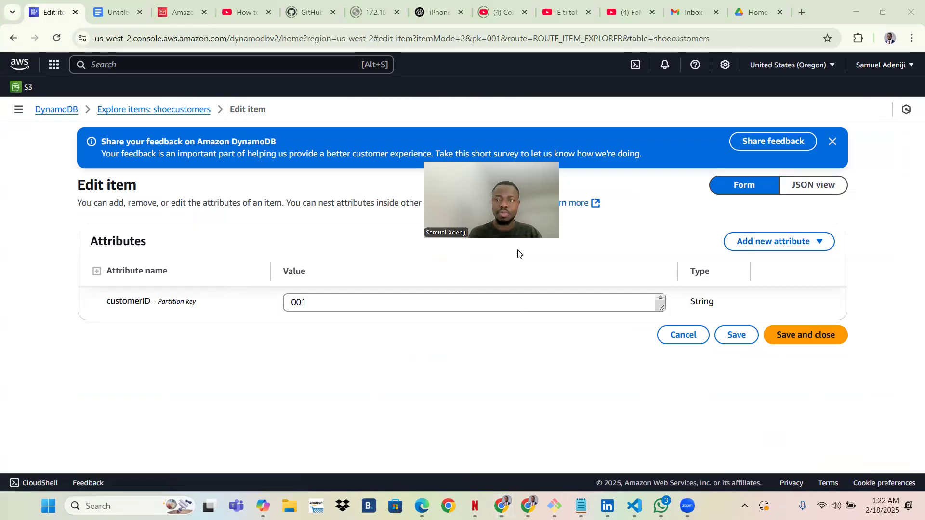
Add a Number attribute customerAge with value 34 to item 001.
left_click(773, 241)
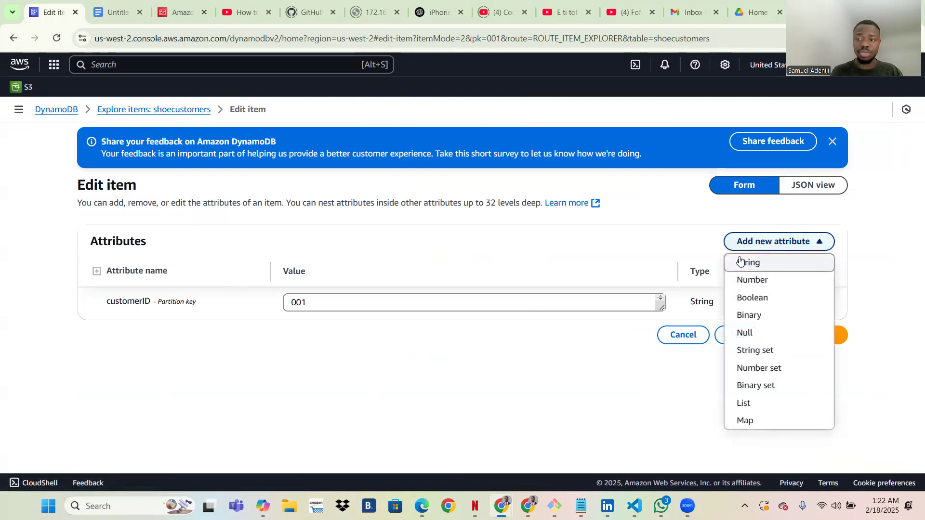
left_click(748, 281)
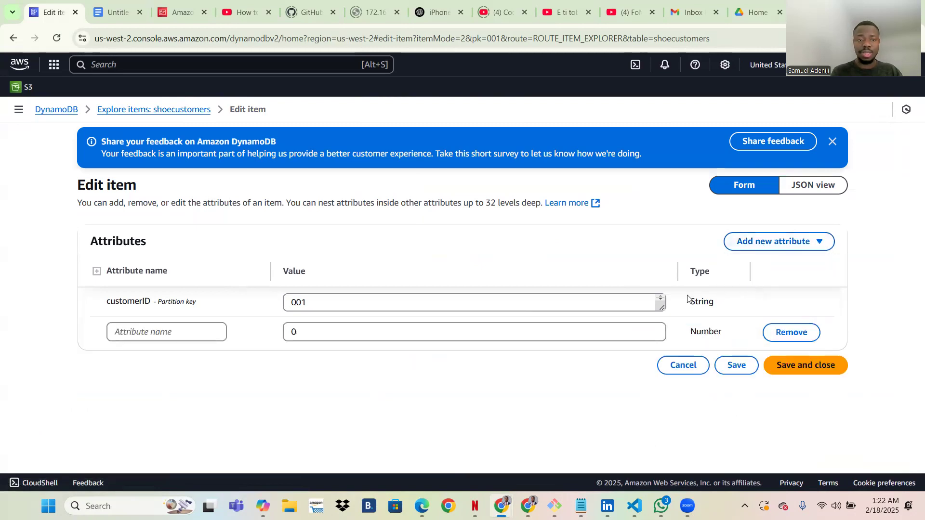
left_click(153, 336)
type("cus")
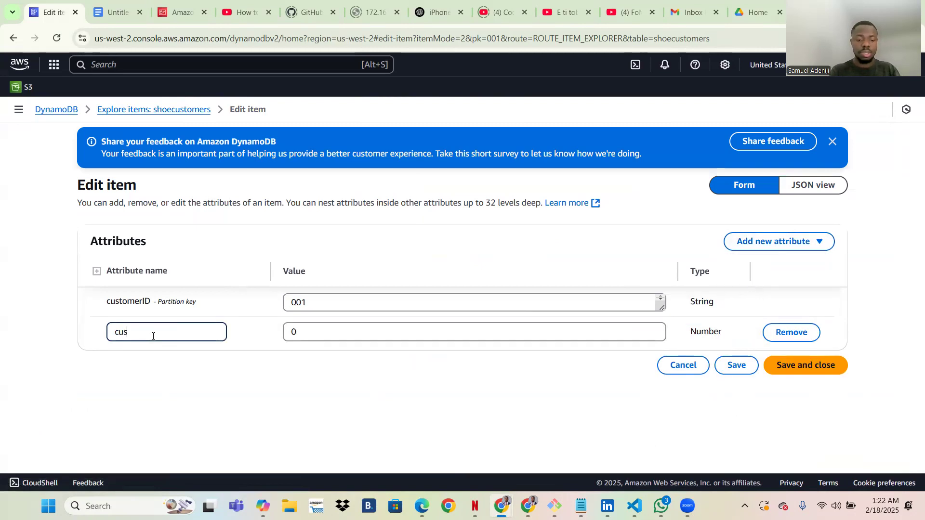
type("tomer")
key("Caps_Lock")
type("A")
key("Caps_Lock")
type("ge")
key("Tab")
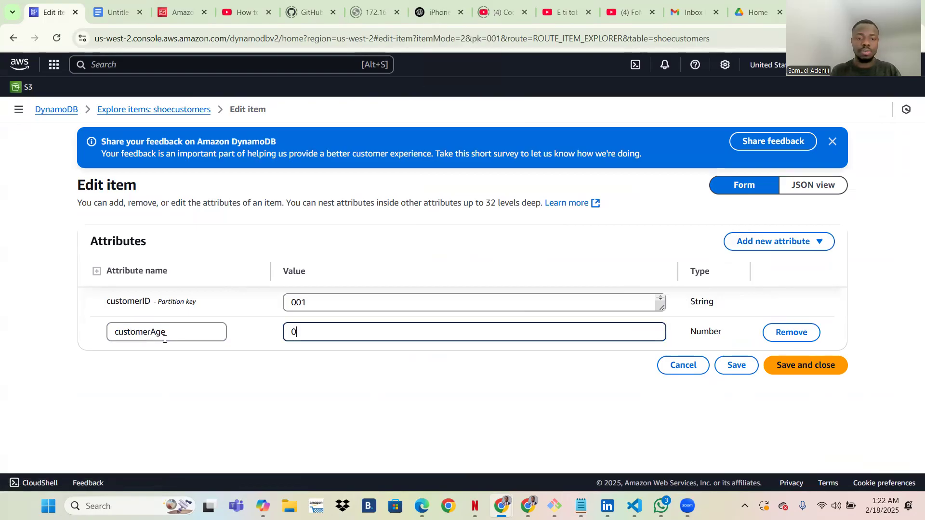
key("BackSpace")
type("34")
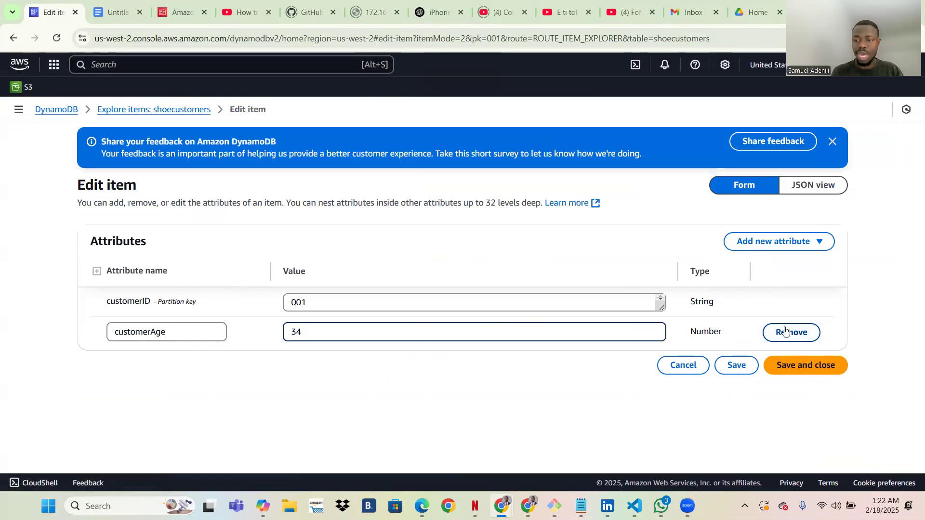
Add a String attribute email holding the customer's email address.
left_click(766, 243)
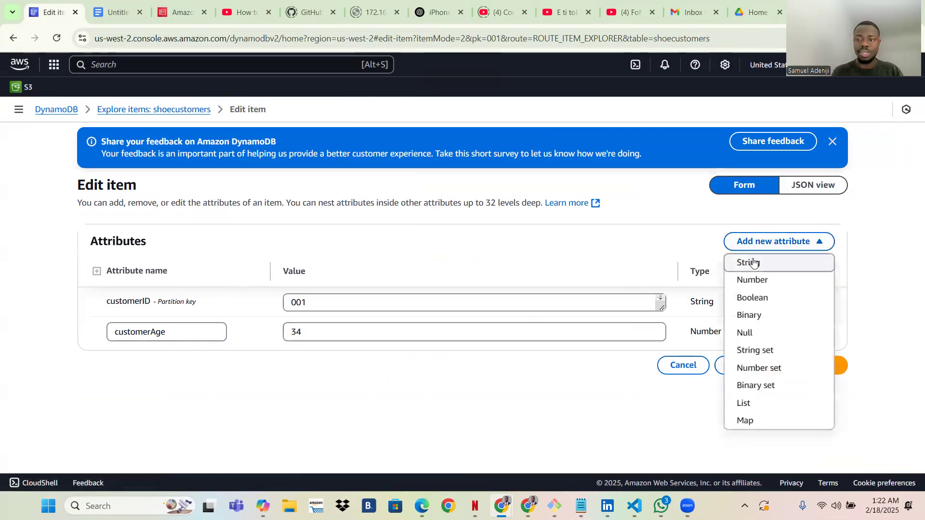
left_click(754, 264)
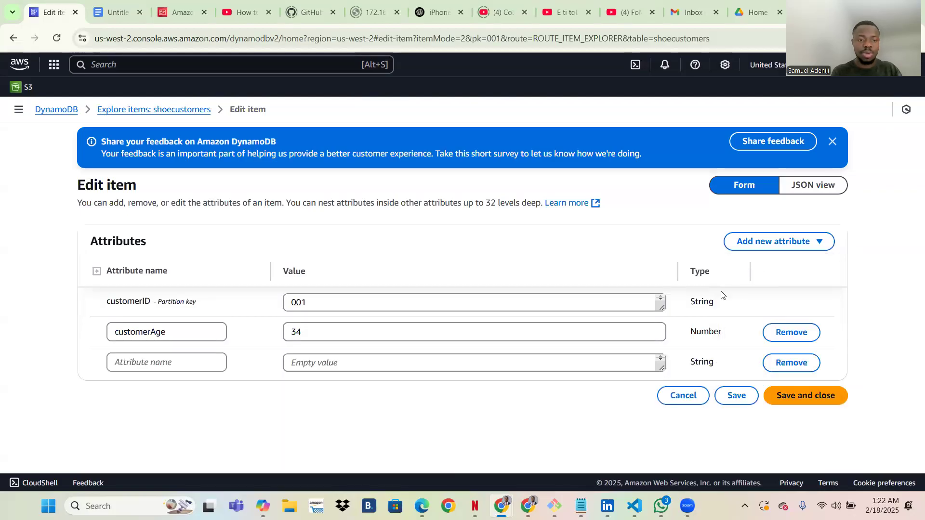
left_click(179, 366)
type("d")
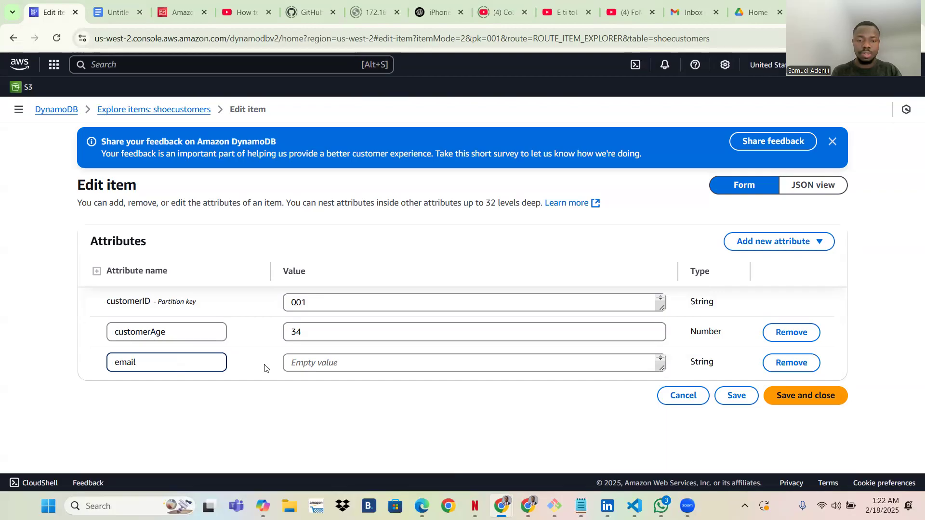
key("Tab")
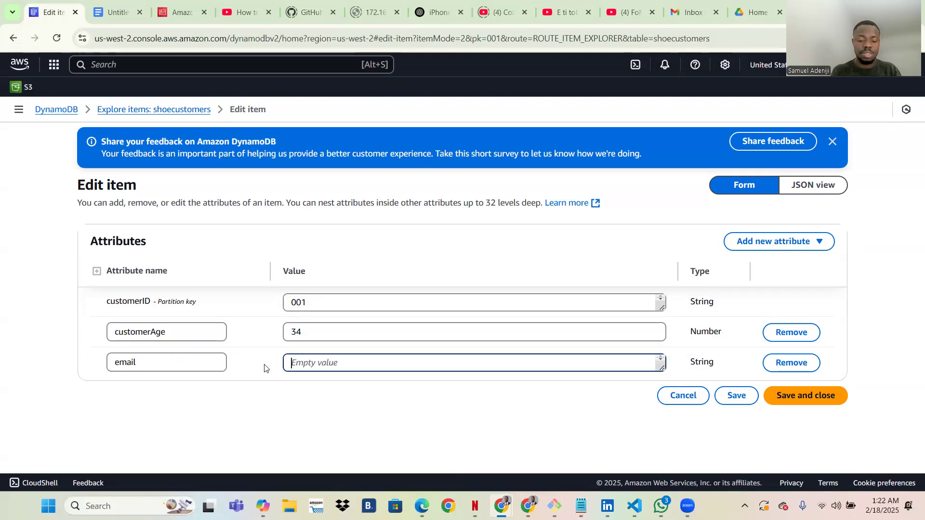
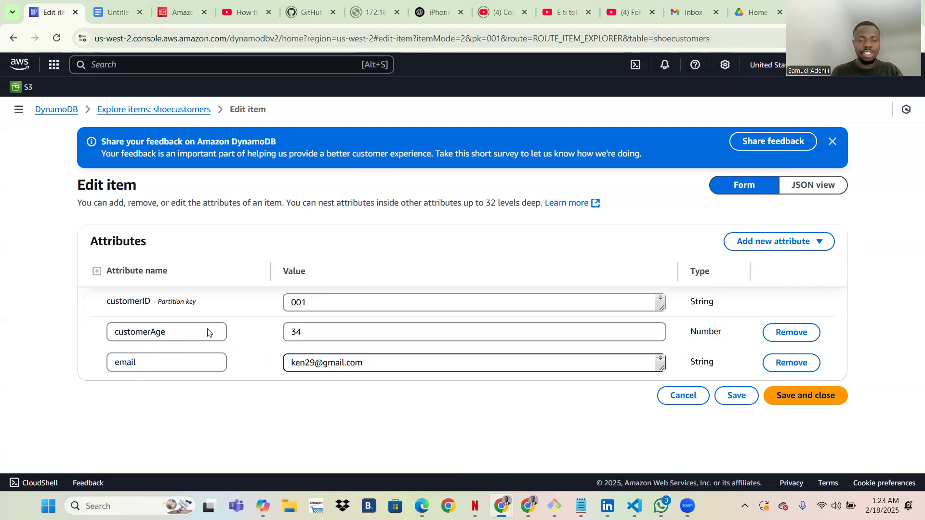
Add a String attribute color set to 'blue' and save item 001.
left_click(774, 246)
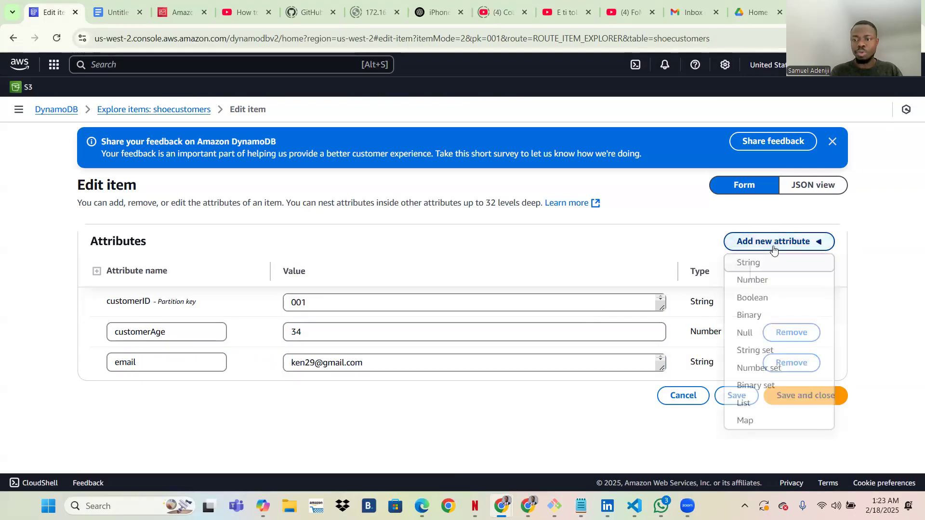
left_click(744, 264)
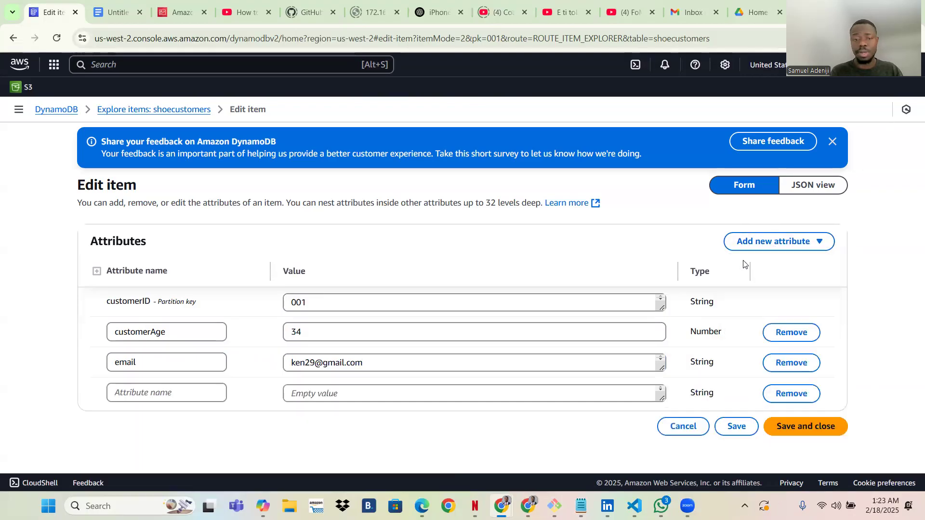
left_click(132, 402)
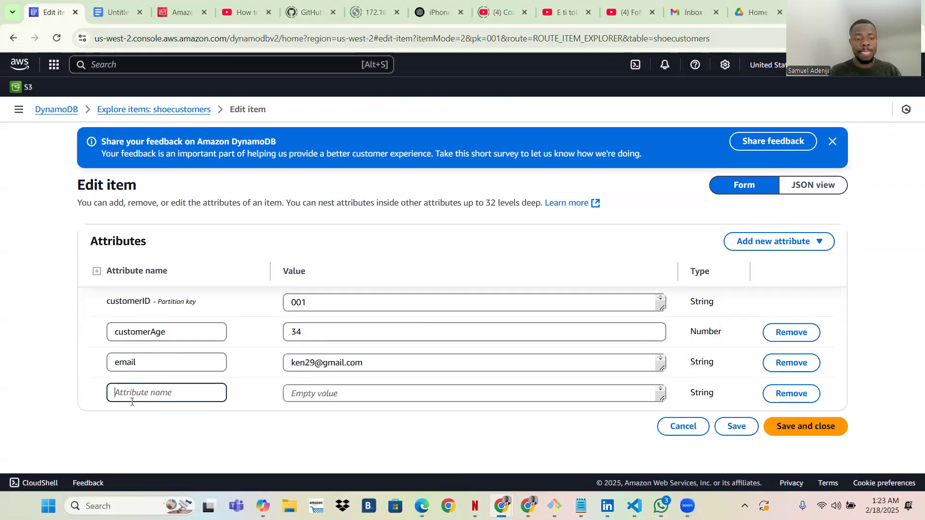
type("color")
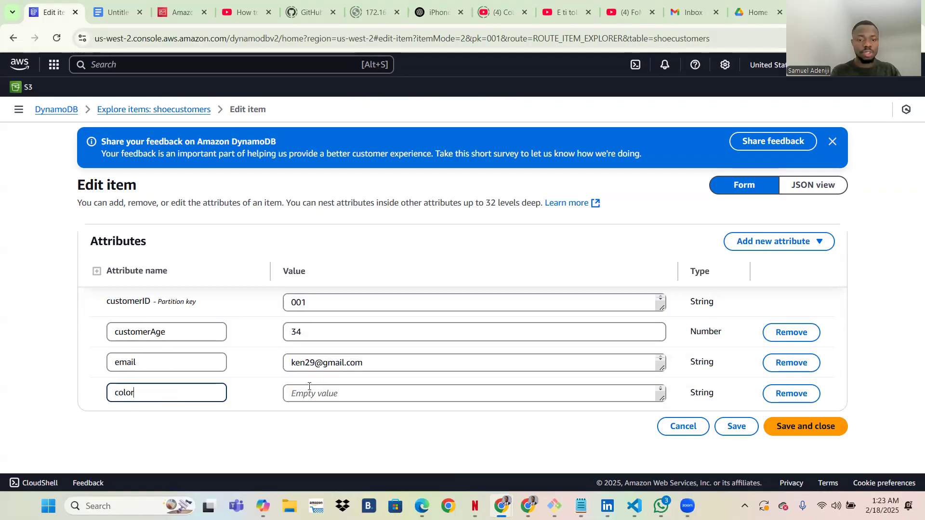
left_click(341, 392)
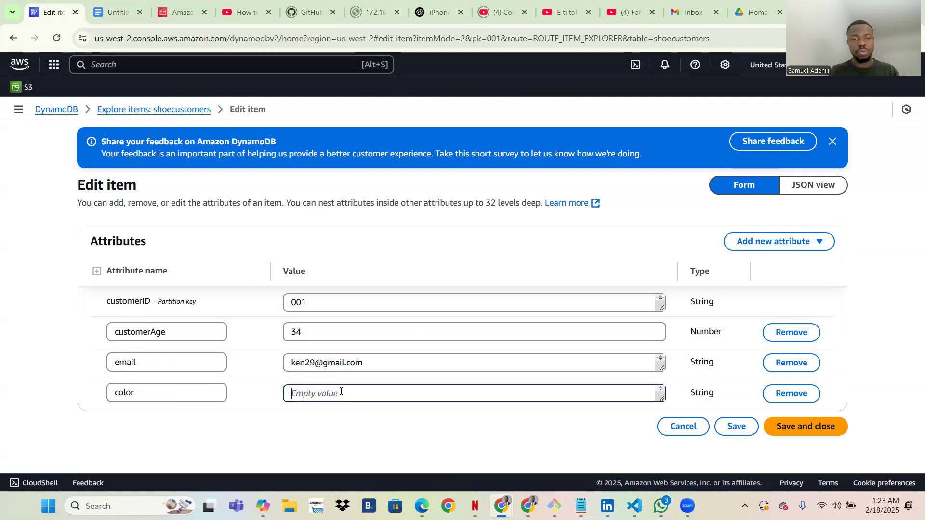
type("blue")
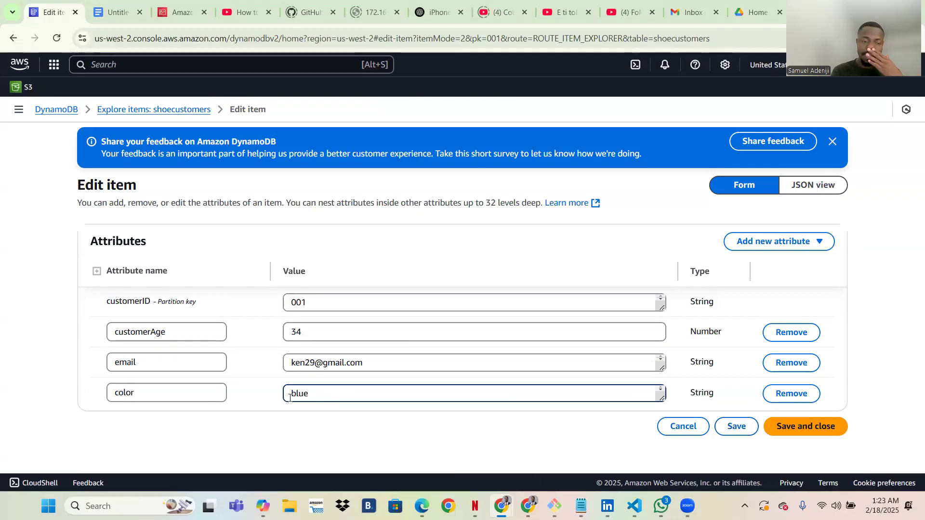
left_click(129, 311)
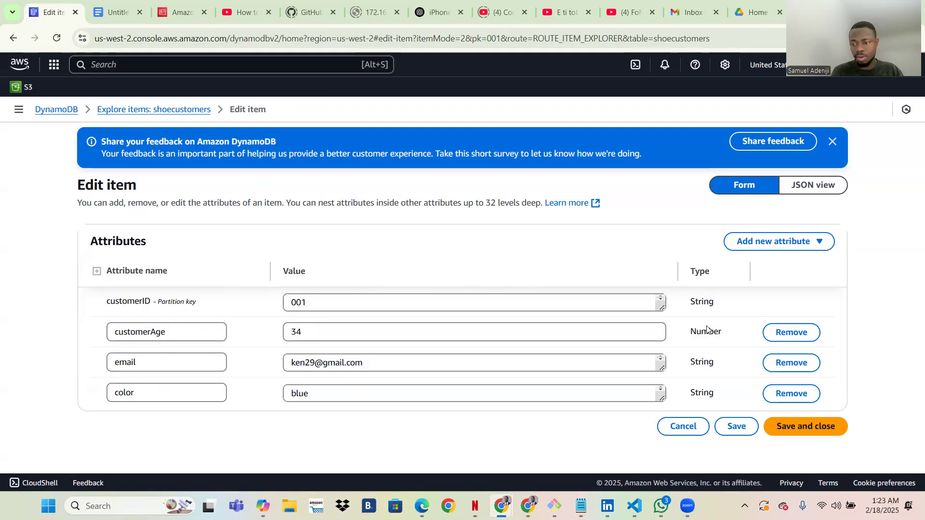
left_click(800, 426)
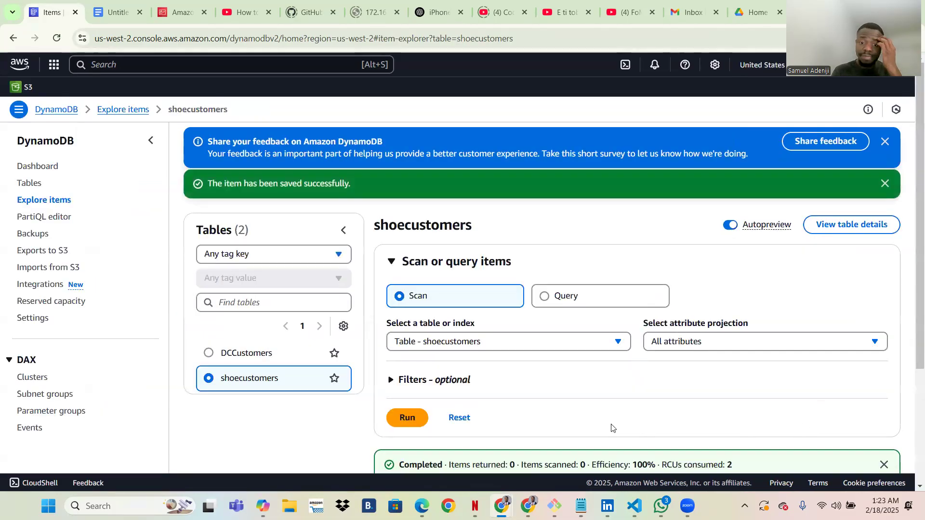
Verify item 001's saved values in the item list, then begin a new item.
scroll(612, 429, "down", 3)
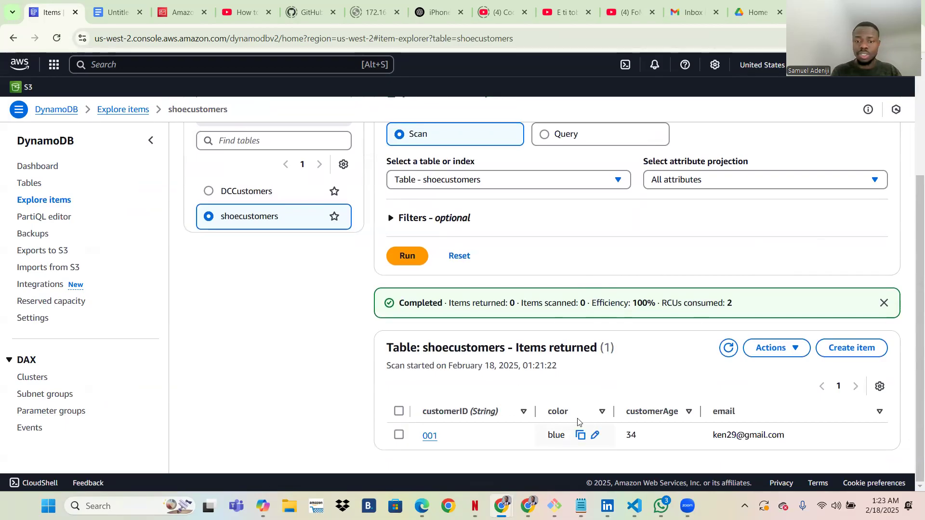
scroll(520, 411, "up", 3)
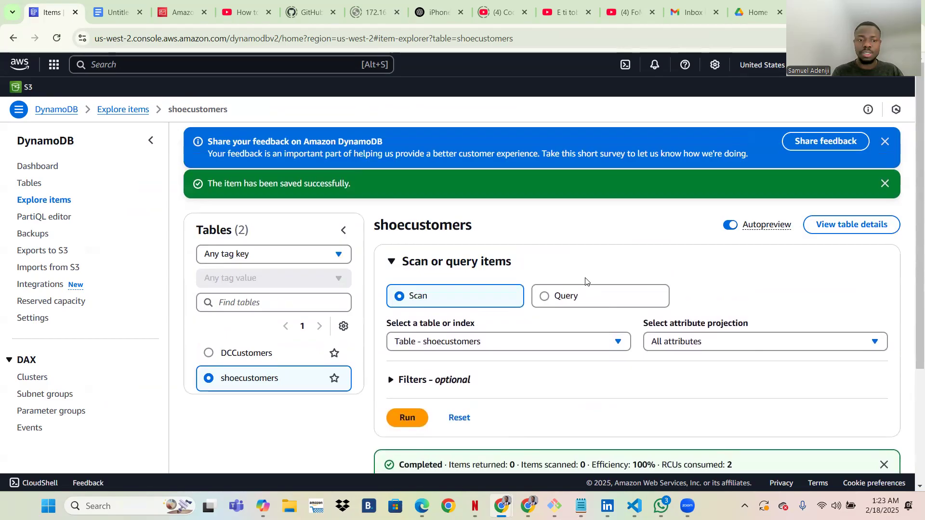
scroll(585, 282, "down", 3)
scroll(763, 328, "up", 2)
scroll(766, 347, "down", 2)
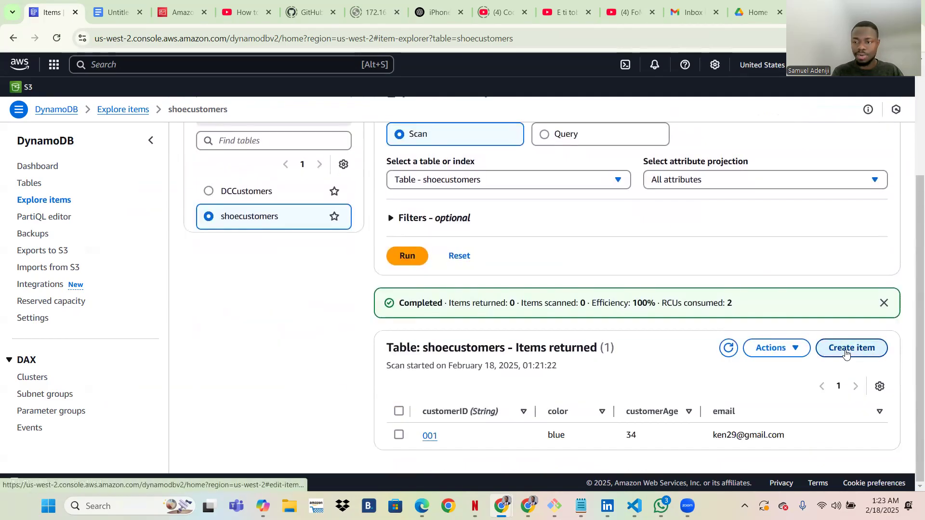
left_click(845, 351)
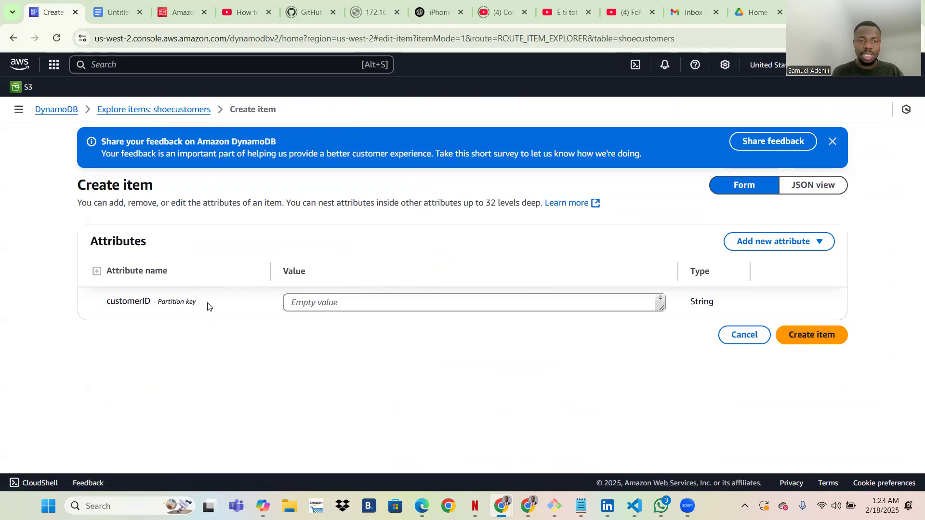
Give the new item customerID 002 and a Number attribute qty_ordered of 3.
left_click(314, 304)
type("002")
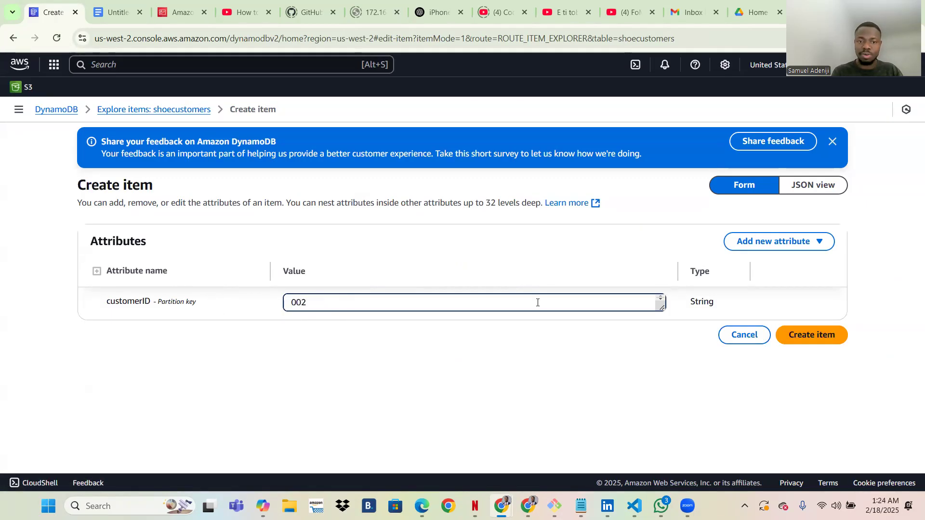
left_click(768, 245)
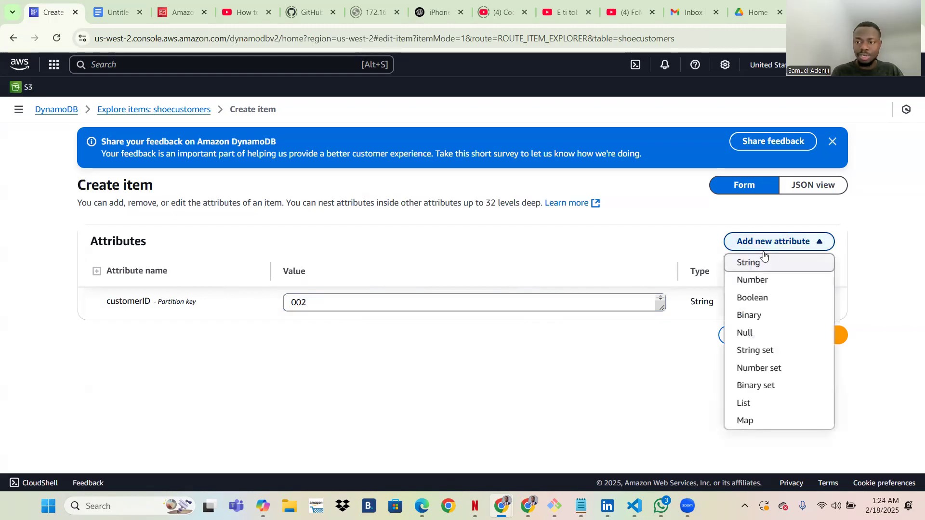
left_click(755, 281)
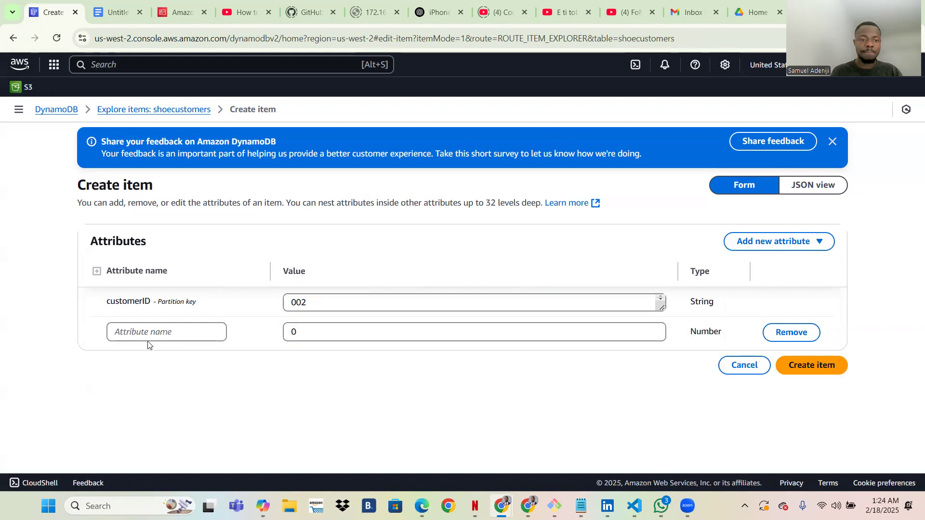
left_click(114, 332)
key("Caps_Lock")
key("Caps_Lock")
type("qty ")
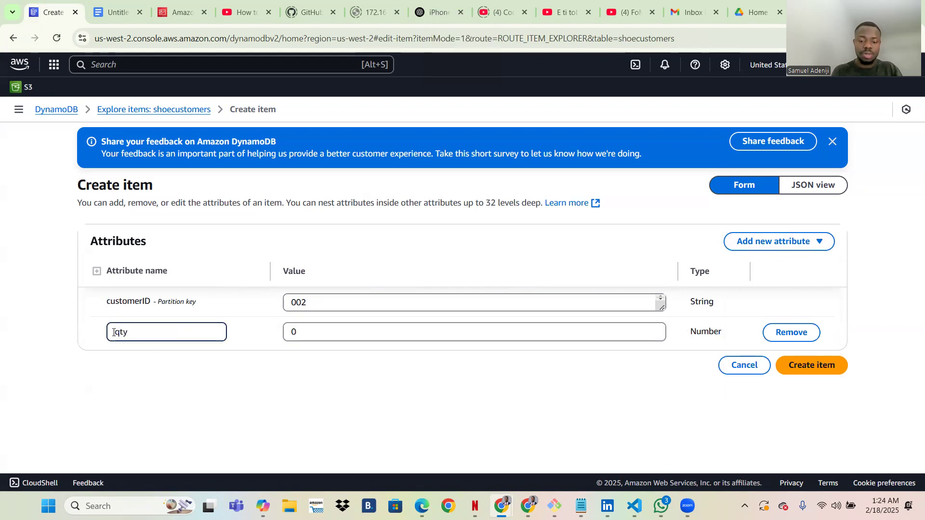
type("_")
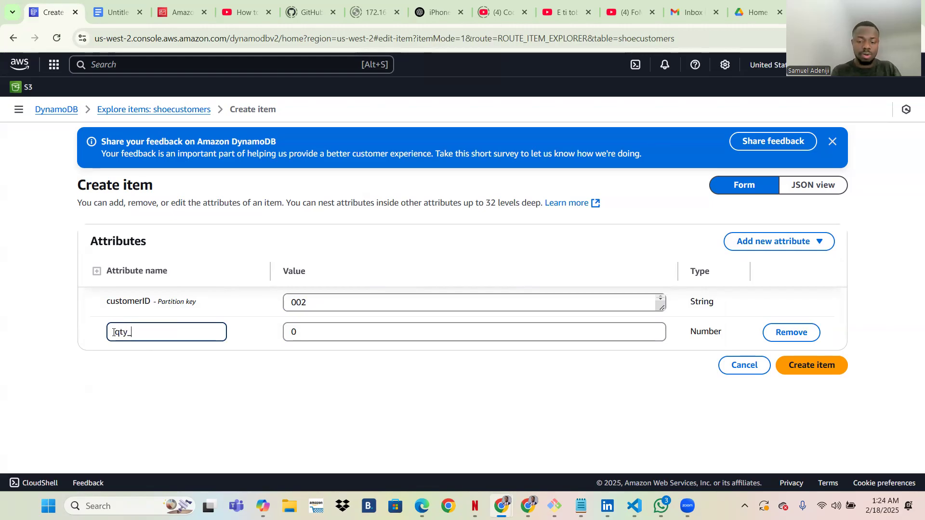
type("ordered")
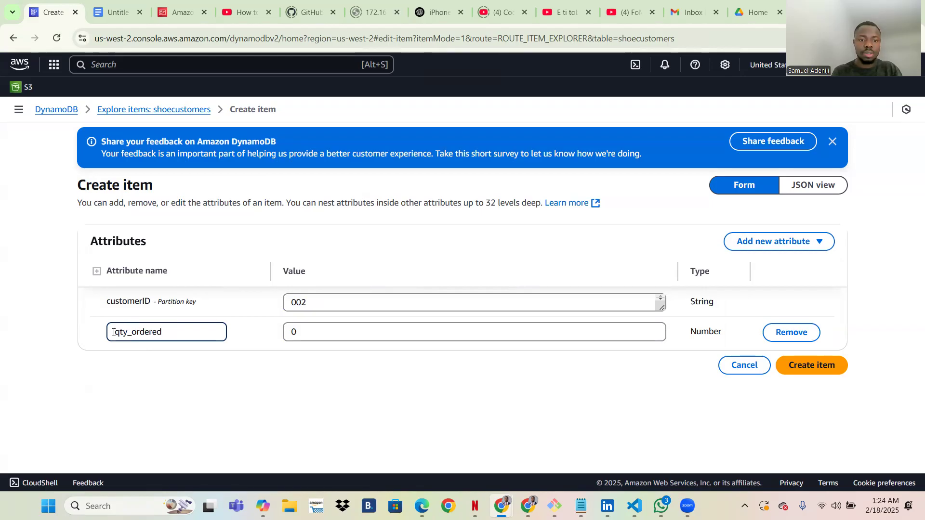
left_click(285, 331)
key("Delete")
type("3")
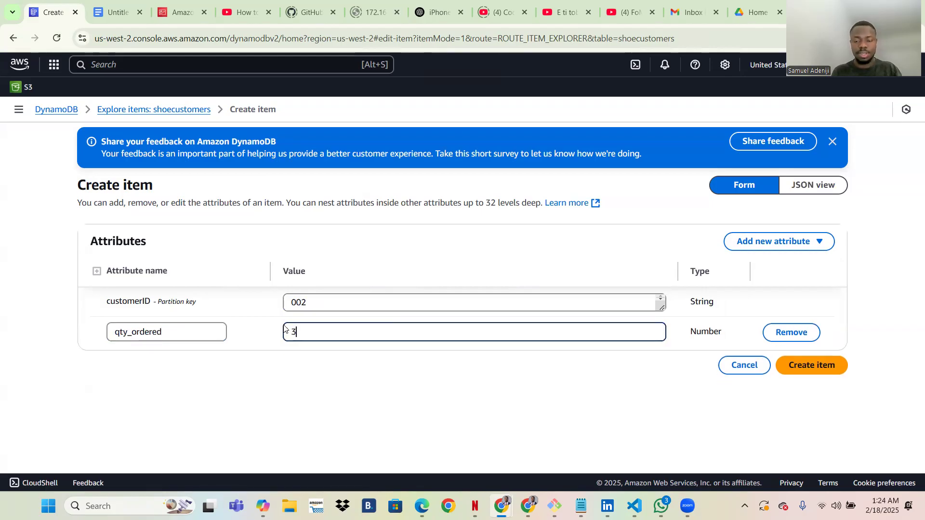
Add a String attribute product_size with value 'medium'.
left_click(756, 247)
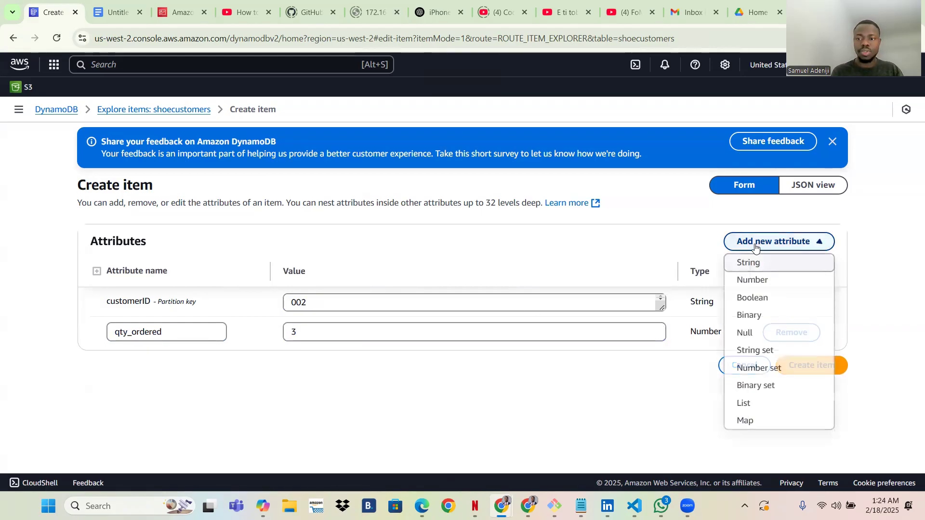
left_click(733, 262)
left_click(164, 367)
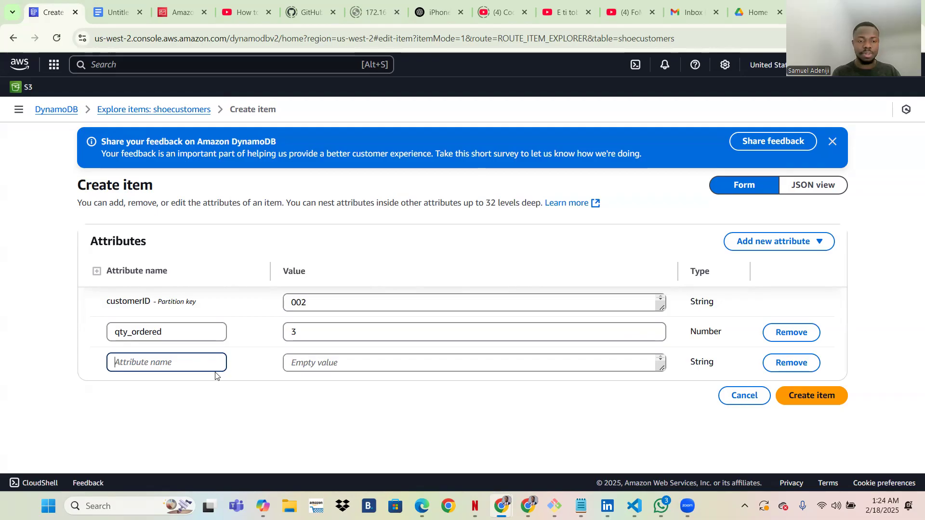
type("product ")
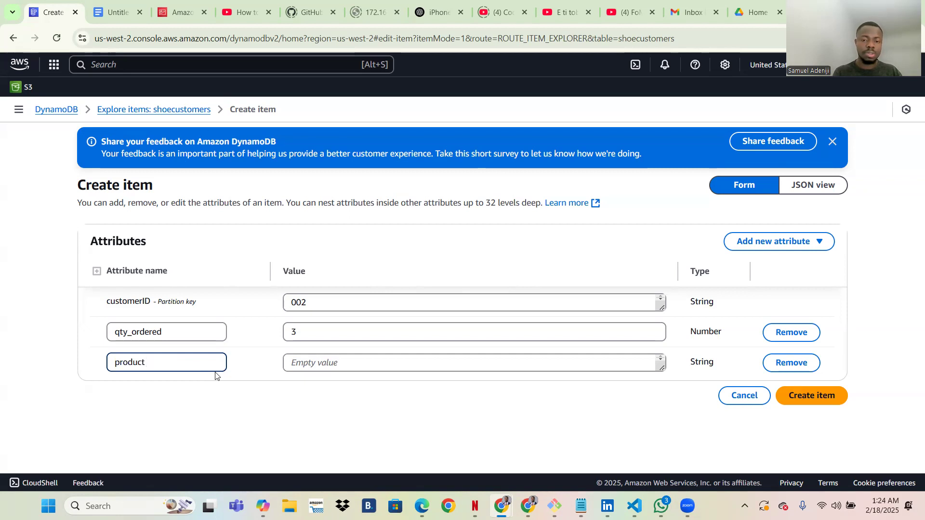
type("_size")
key("Tab")
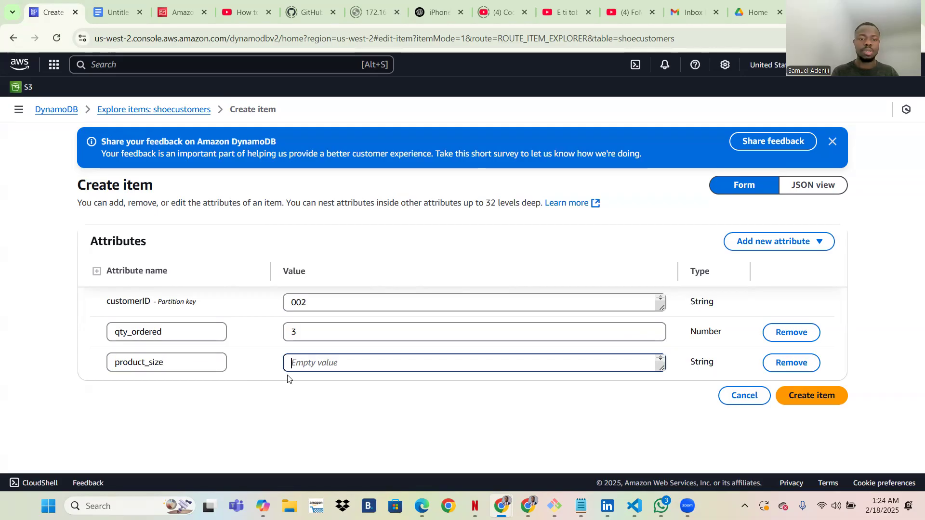
type("medium")
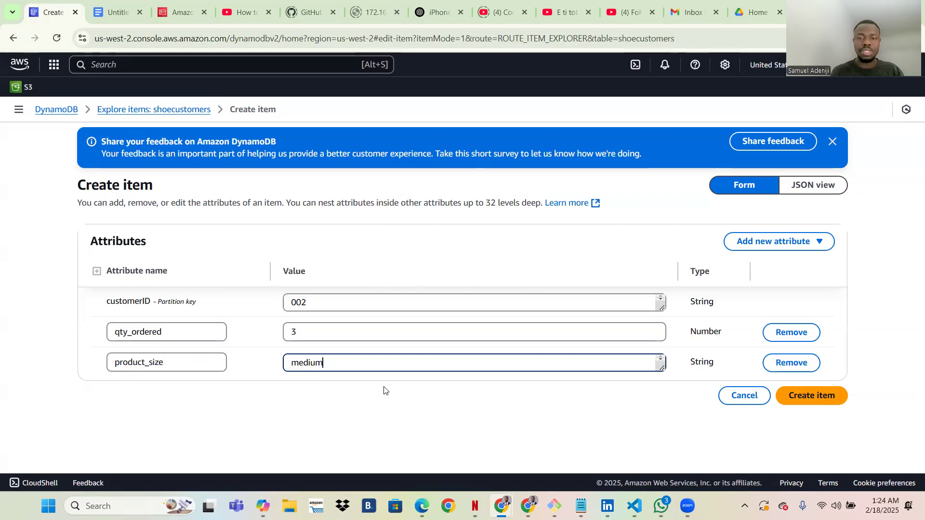
left_click(385, 390)
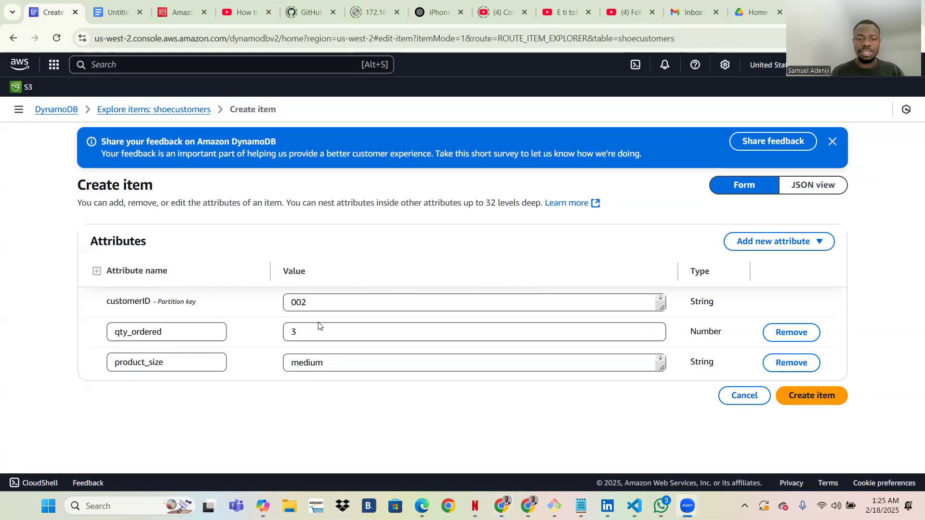
Add an empty String attribute customer_name and submit item 002.
left_click(773, 241)
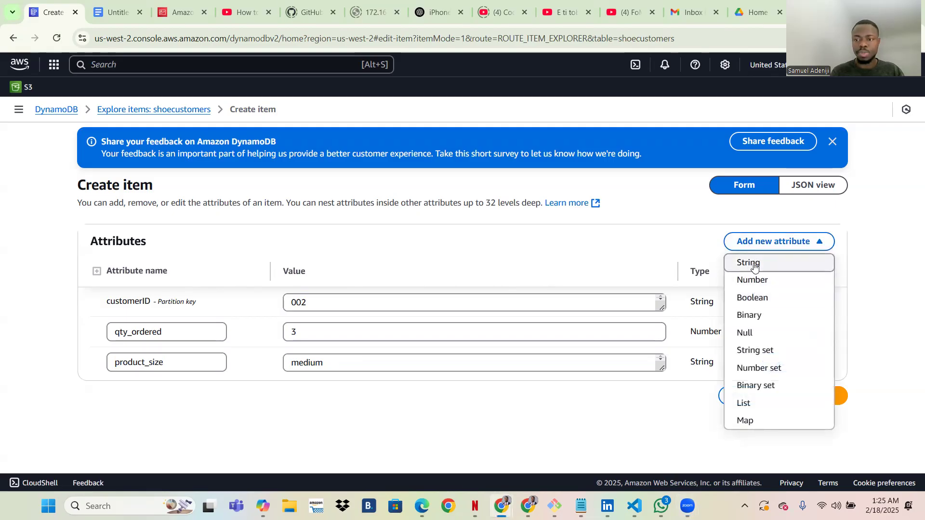
left_click(749, 263)
left_click(151, 392)
type("vus")
key("BackSpace")
key("BackSpace")
key("BackSpace")
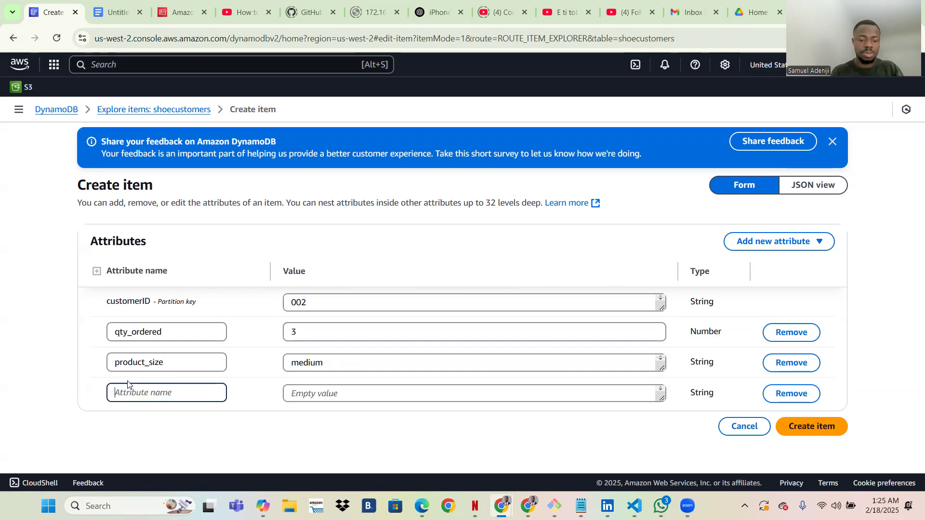
type("customer_name")
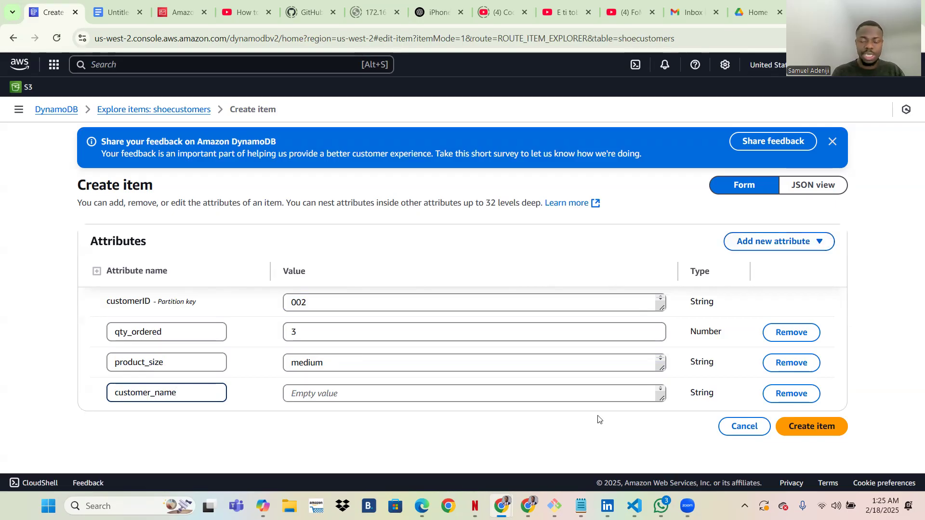
left_click(811, 426)
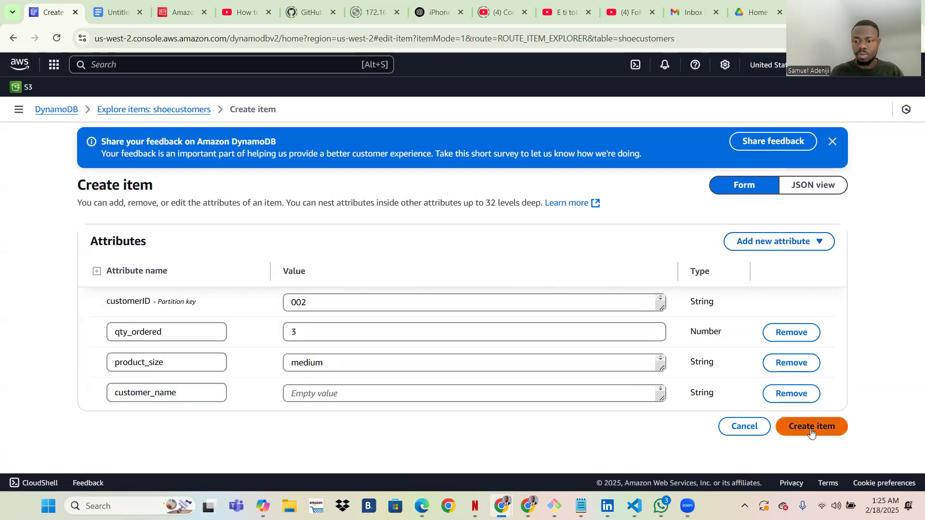
Fill item 002's empty customer_name cell with 'mary' and save it.
scroll(608, 443, "down", 4)
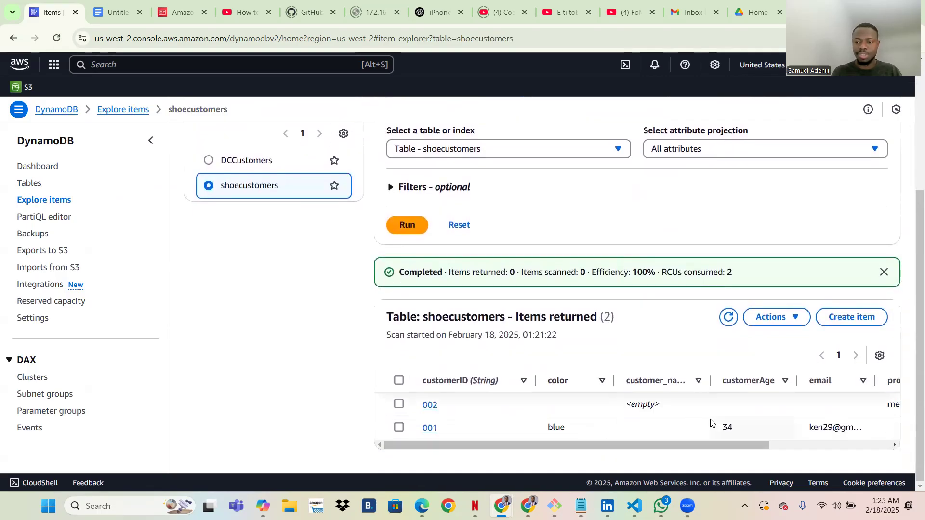
left_click_drag(679, 445, 637, 454)
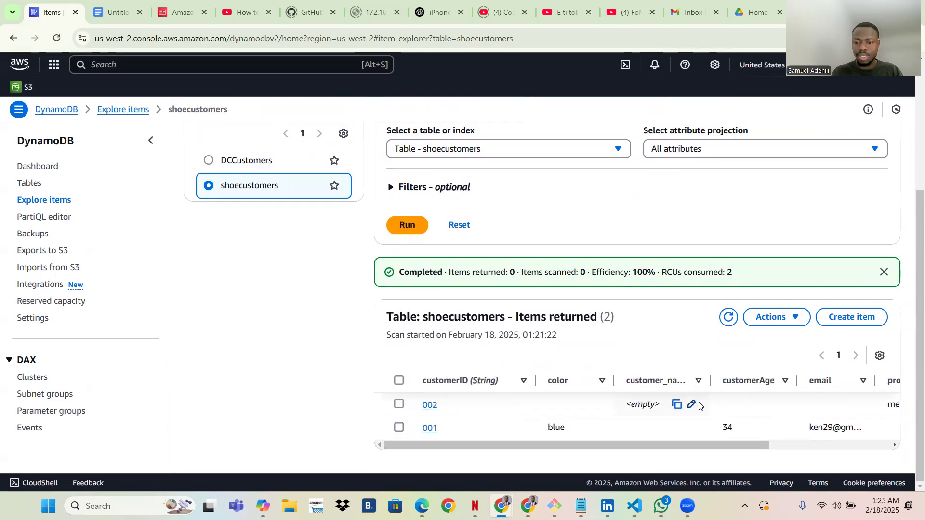
left_click(692, 406)
left_click(748, 423)
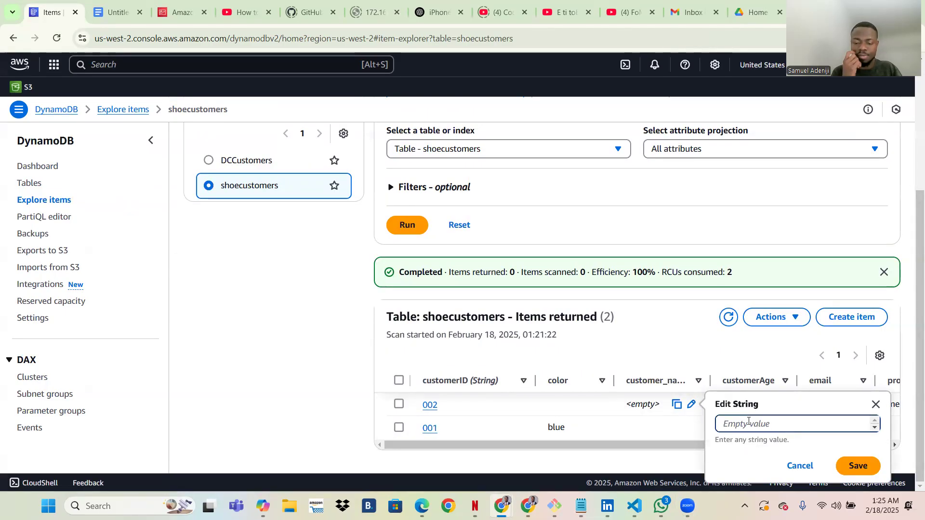
type(",a")
key("BackSpace")
type("mary")
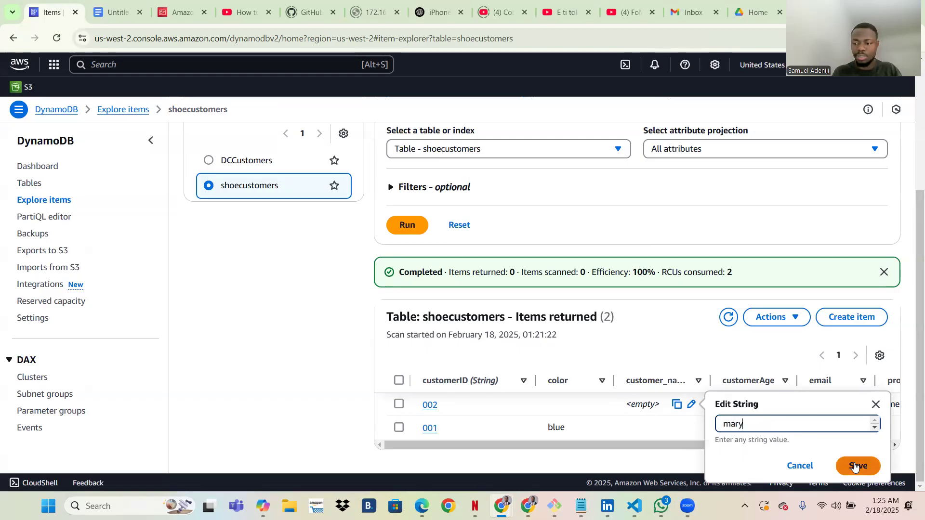
left_click(858, 465)
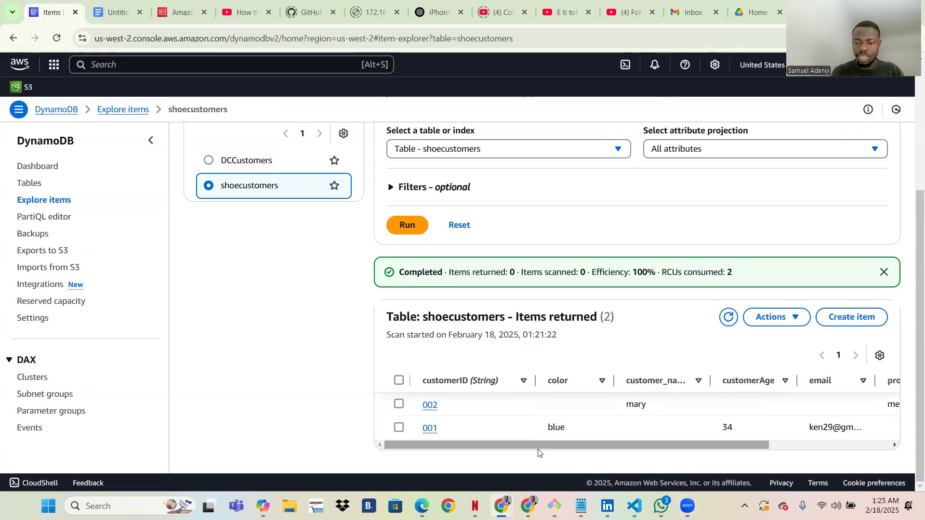
mouse_move(545, 450)
left_mouse_down()
mouse_move(569, 446)
mouse_move(522, 444)
mouse_move(537, 439)
left_mouse_up()
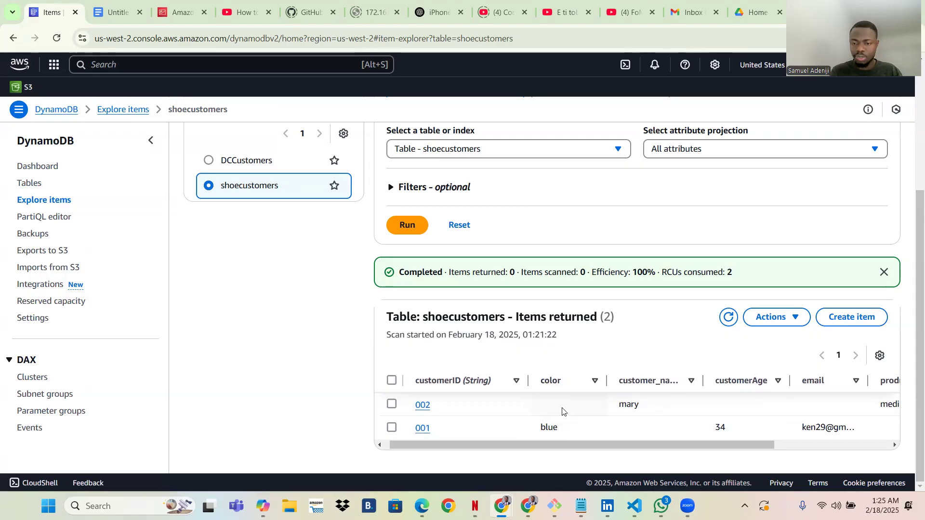
left_click_drag(594, 445, 654, 439)
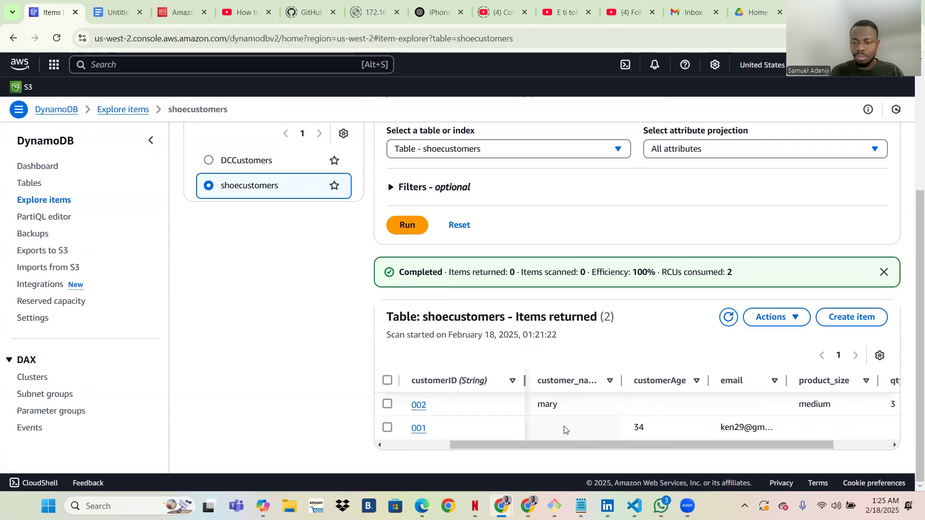
left_click_drag(666, 436, 806, 444)
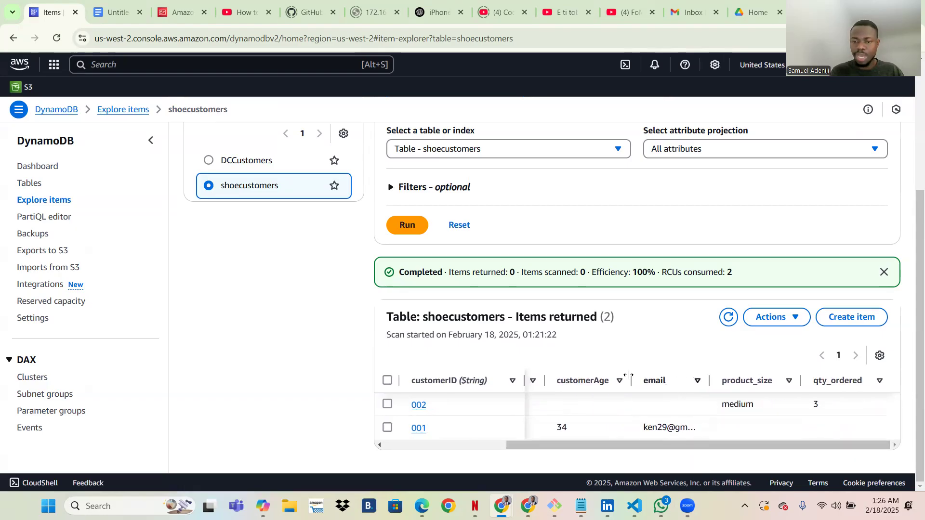
Add a String attribute 'email' to item 002 holding the customer's e-mail address, then save.
left_click(418, 405)
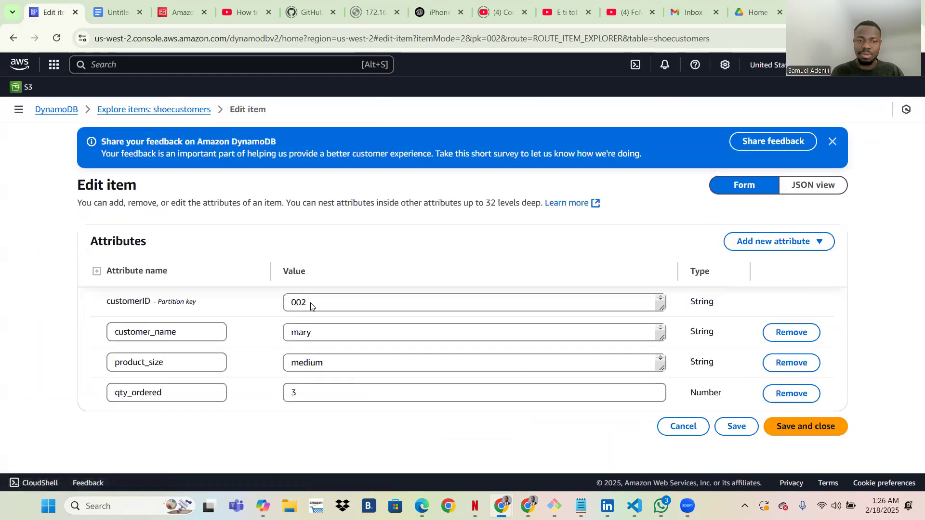
left_click(752, 245)
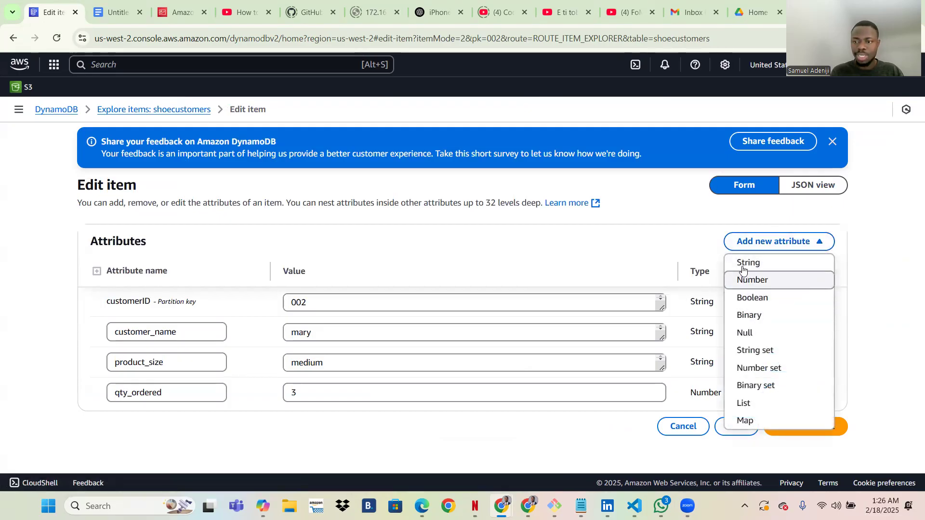
left_click(748, 263)
left_click(121, 423)
type("email")
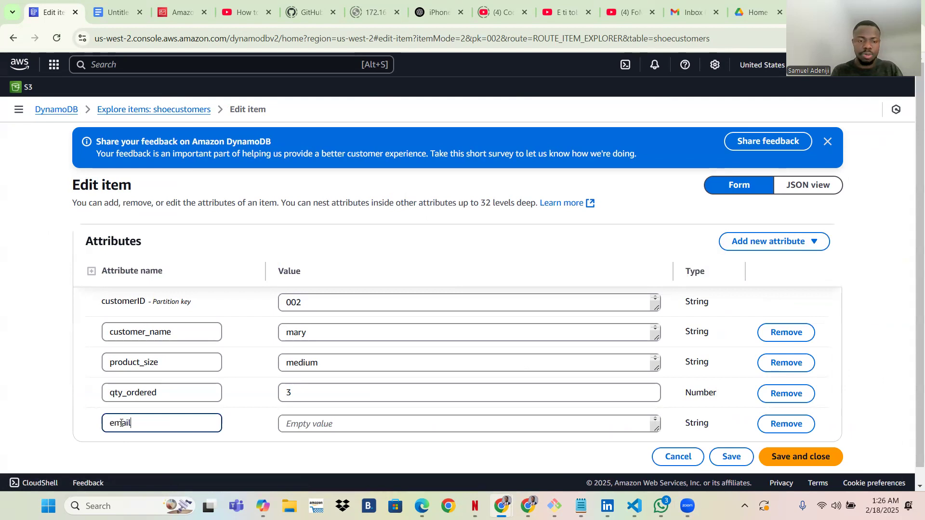
key("Tab")
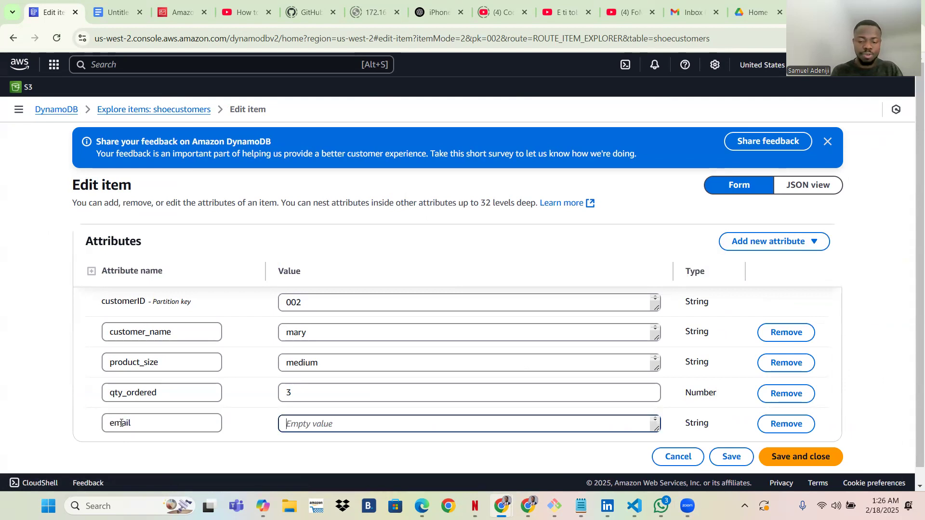
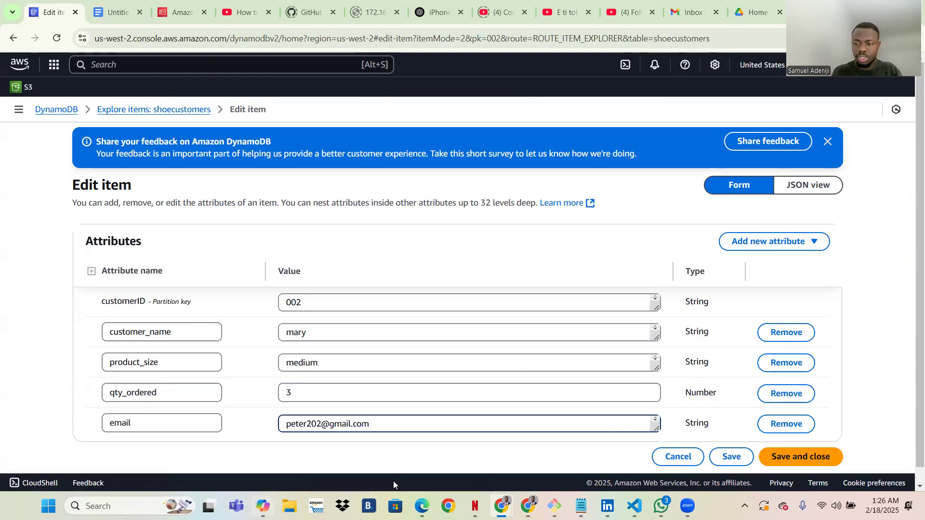
left_click(801, 457)
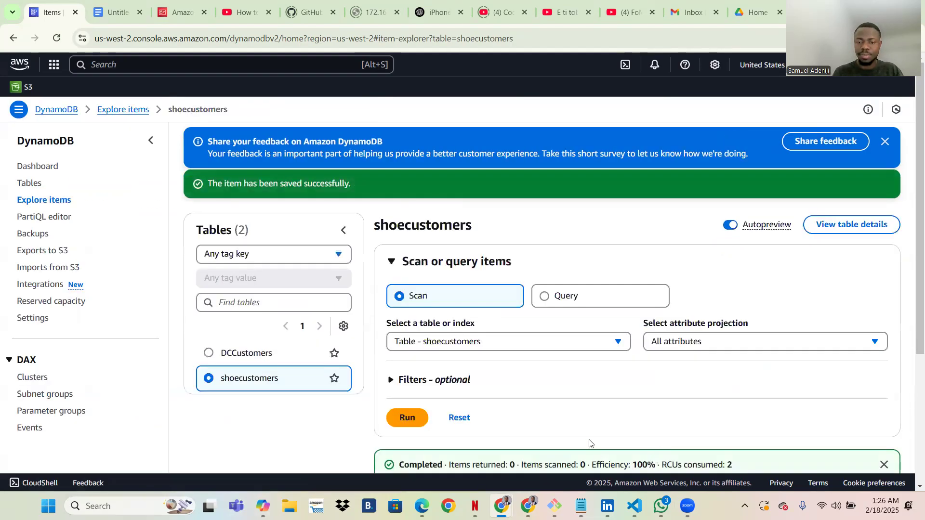
Scroll the shoecustomers results to check item 002's email, product_size medium and qty_ordered 3.
scroll(591, 444, "down", 4)
scroll(710, 435, "right", 3)
scroll(711, 435, "right", 1)
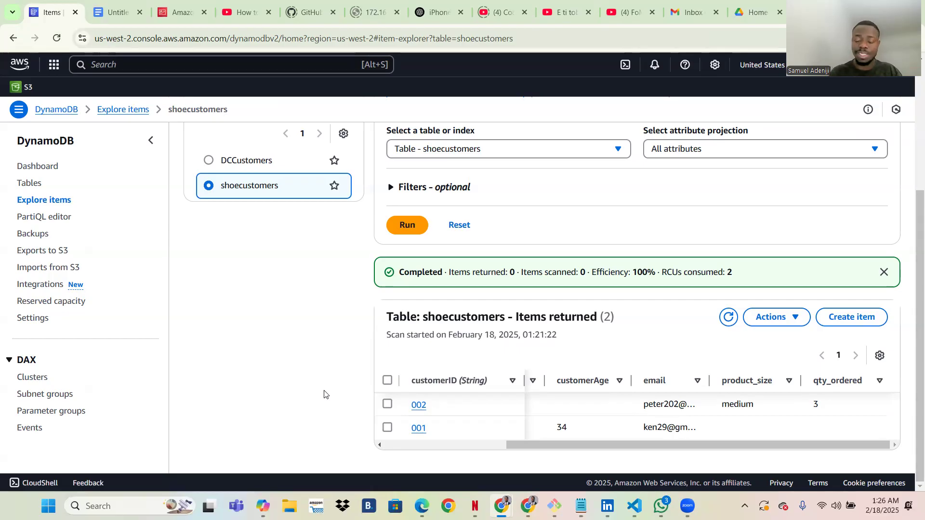
key("Caps_Lock")
key("Caps_Lock")
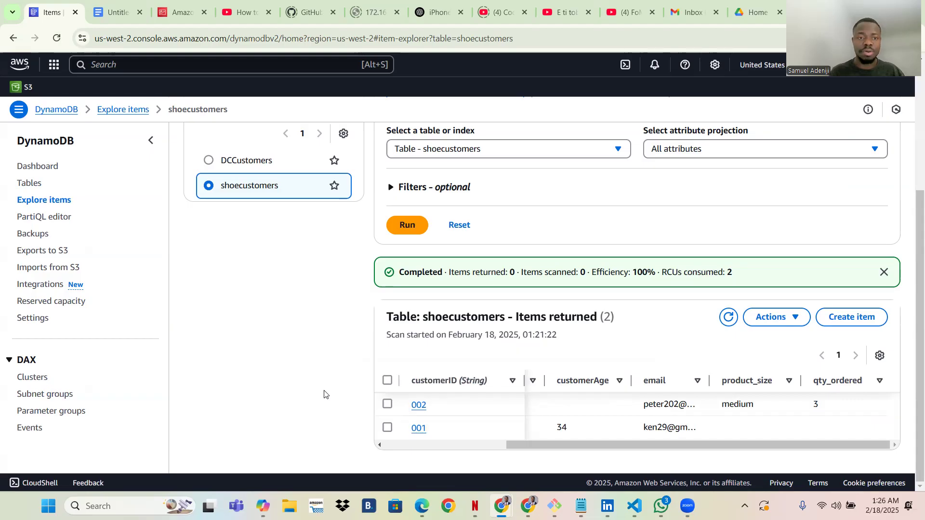
scroll(209, 254, "up", 4)
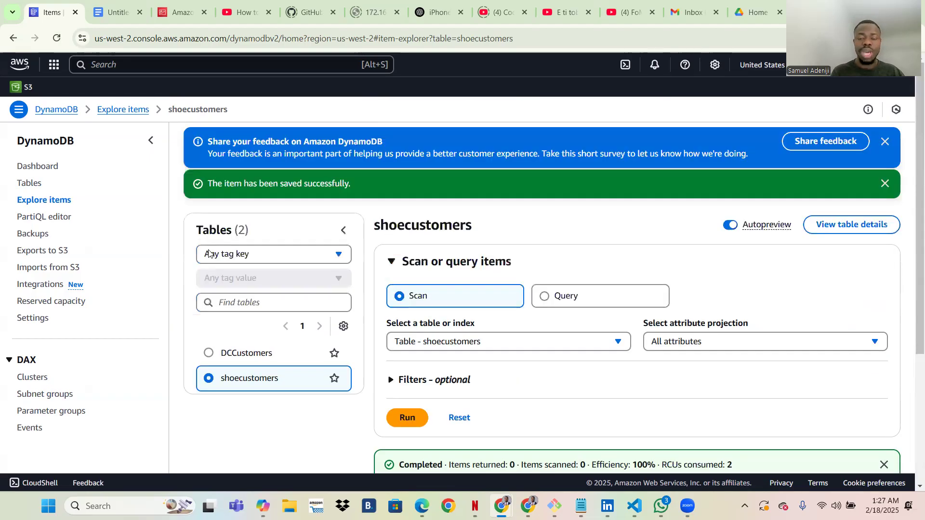
scroll(209, 254, "down", 4)
scroll(209, 253, "up", 2)
scroll(209, 254, "up", 1)
scroll(209, 254, "down", 3)
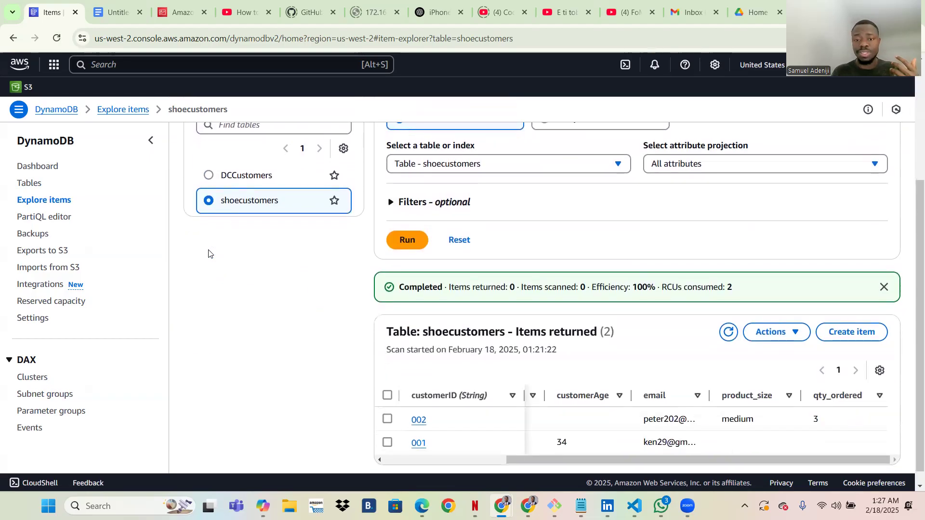
scroll(210, 253, "up", 1)
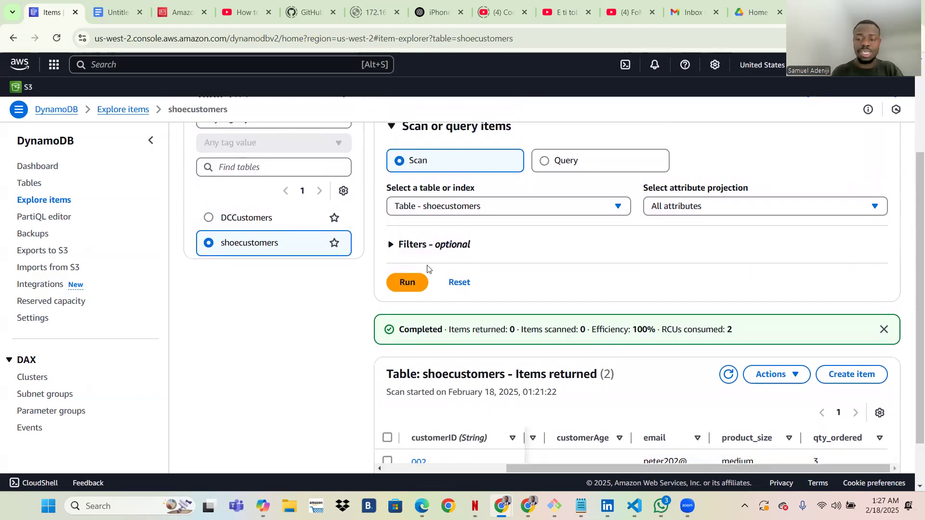
scroll(427, 268, "up", 3)
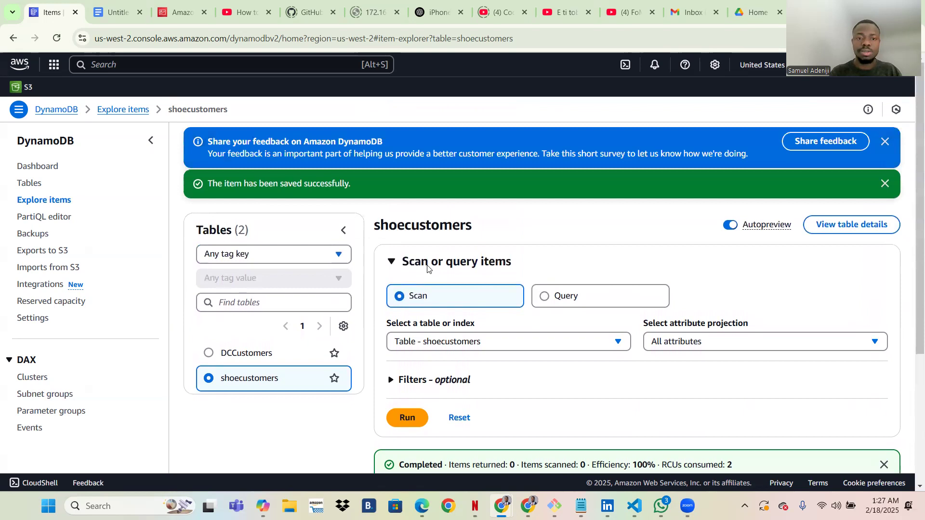